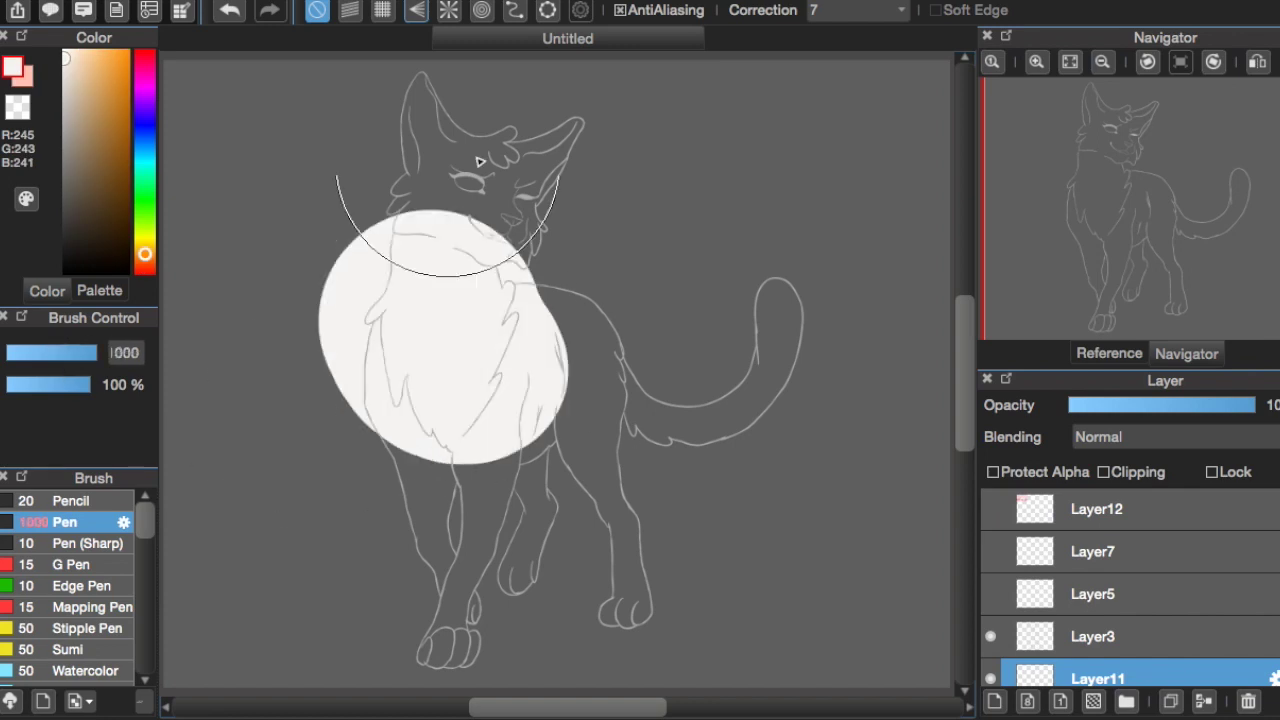
# - Fill the whole cat silhouette with off-white (245, 243, 241) on Layer11 and clear the selection
pyautogui.press('g')
pyautogui.click(351, 438)
pyautogui.press('Delete')
pyautogui.click(455, 512)
pyautogui.hotkey('ctrl', 'd')
pyautogui.press('b')
pyautogui.click(42, 354)
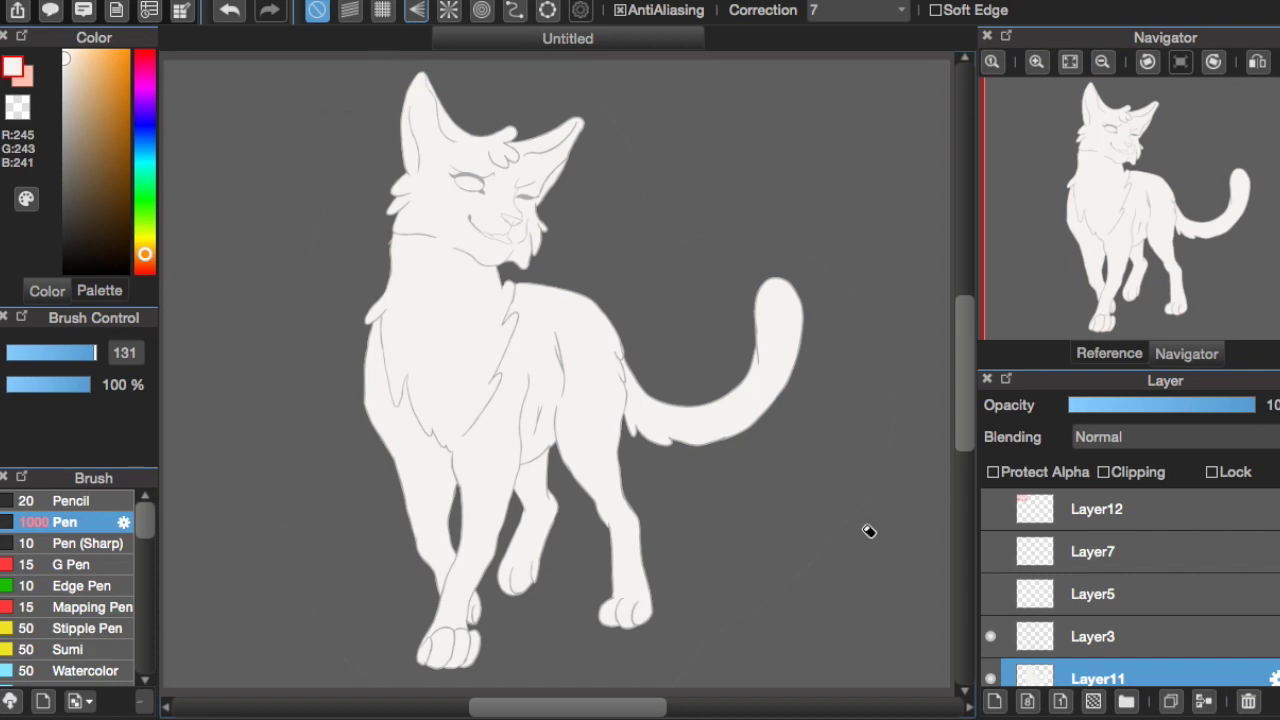
# - Select the cat's silhouette and set up the wet Flat Brush at size 166 with light pink (255, 192, 176)
pyautogui.press('w')
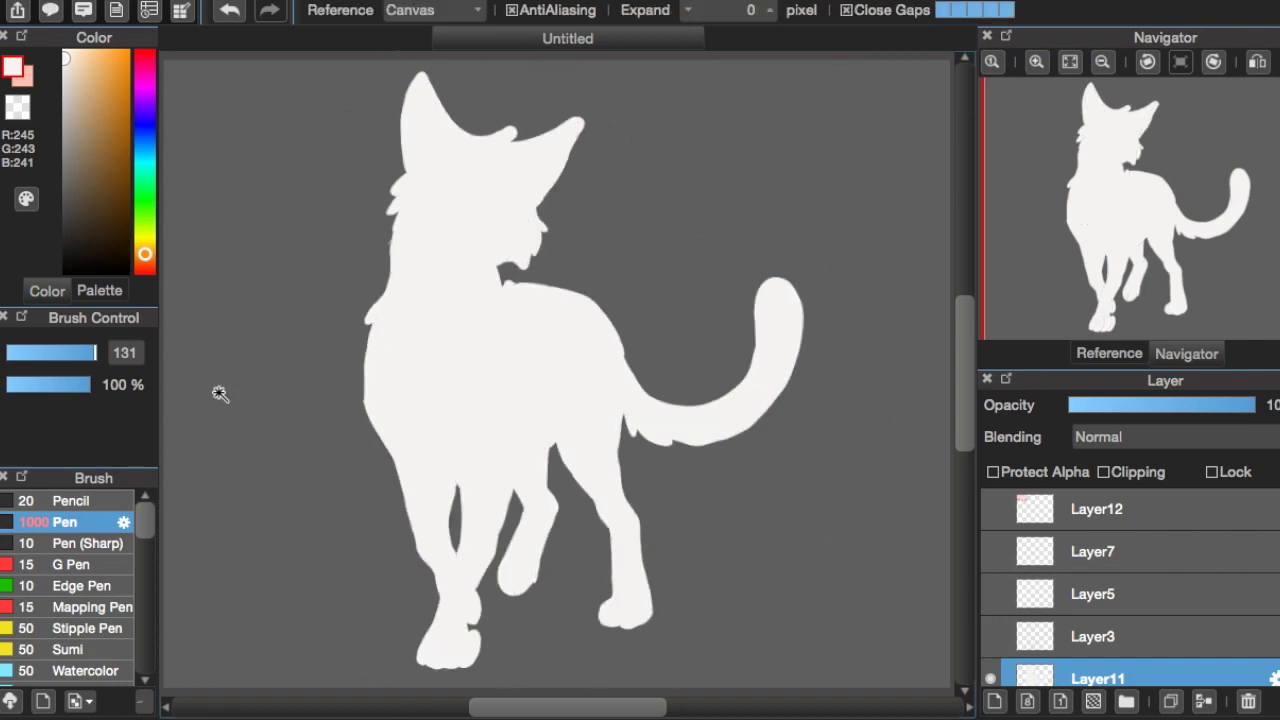
pyautogui.click(250, 460)
pyautogui.click(83, 50)
pyautogui.scroll(-10, 90, 580)
pyautogui.click(90, 605)
pyautogui.moveTo(42, 358); pyautogui.dragTo(96, 354)
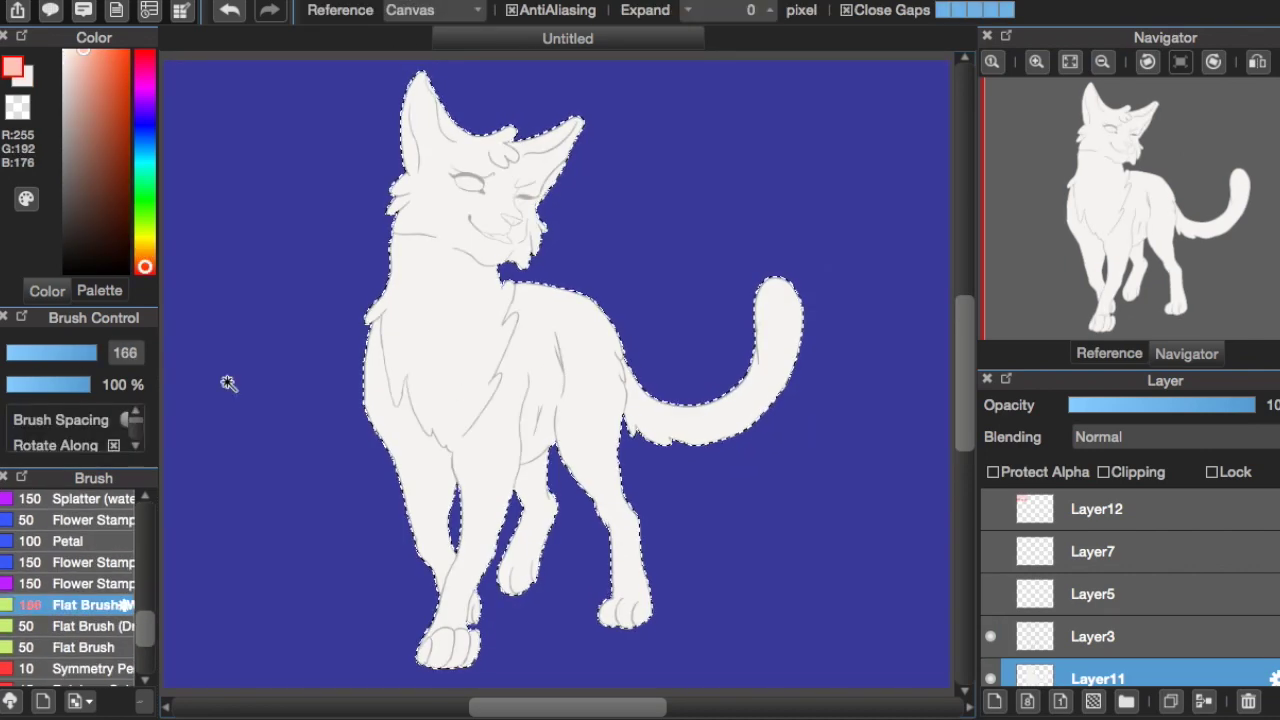
# - Paint the tail tip and the paws light pink with soft edges, using the Flat Brush at size 418
pyautogui.press('b')
pyautogui.moveTo(785, 340)
pyautogui.mouseDown()
pyautogui.moveTo(803, 286)
pyautogui.moveTo(730, 537)
pyautogui.mouseUp()
pyautogui.hotkey('ctrl', 'z')
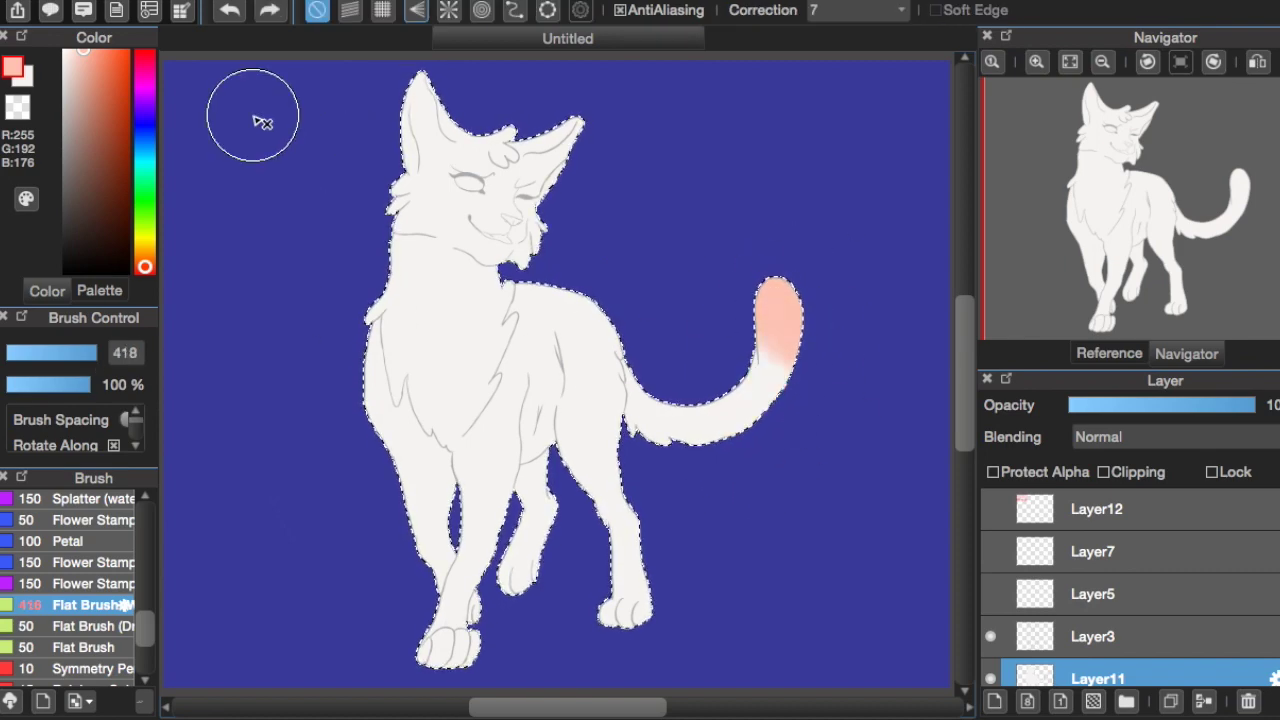
pyautogui.moveTo(622, 610); pyautogui.dragTo(630, 578)
pyautogui.moveTo(444, 650); pyautogui.dragTo(529, 563)
# - Paint the nose light pink at brush size 4.3 and select a darker pink (227, 172, 156)
pyautogui.moveTo(96, 352); pyautogui.dragTo(68, 352)
pyautogui.scroll(5, 1124, 176)
pyautogui.scroll(2, 1124, 176)
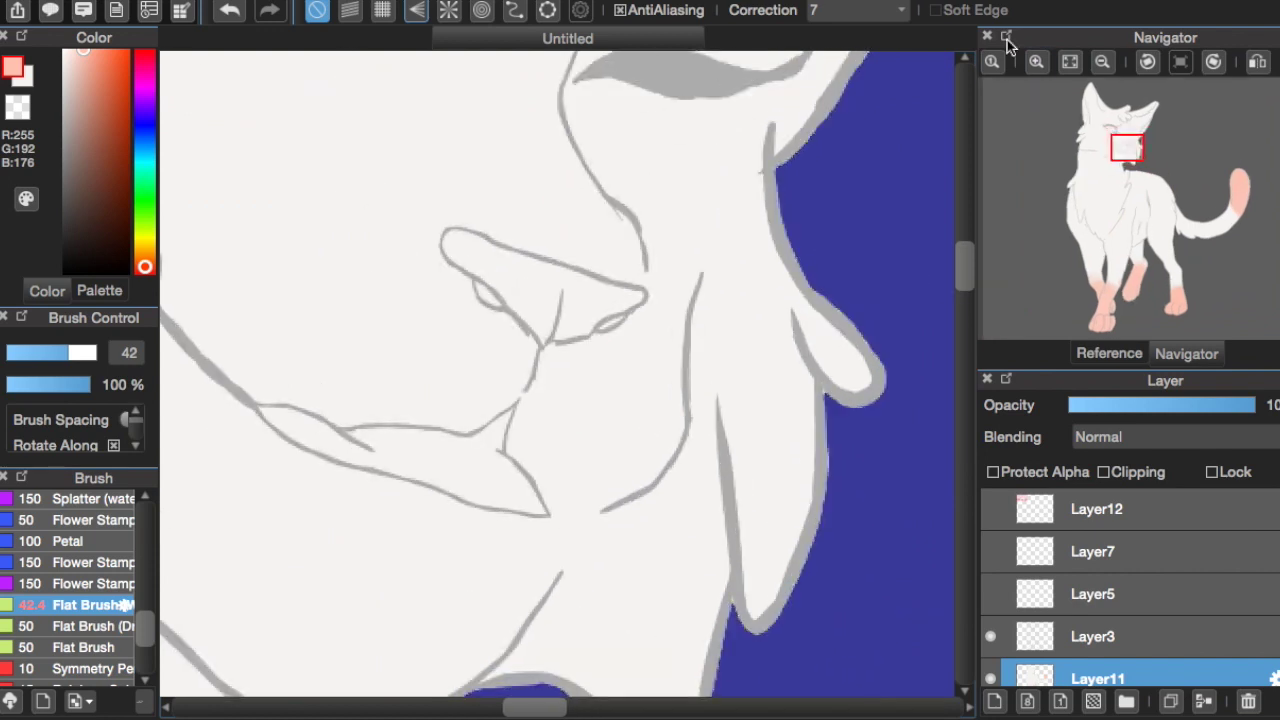
pyautogui.click(29, 358)
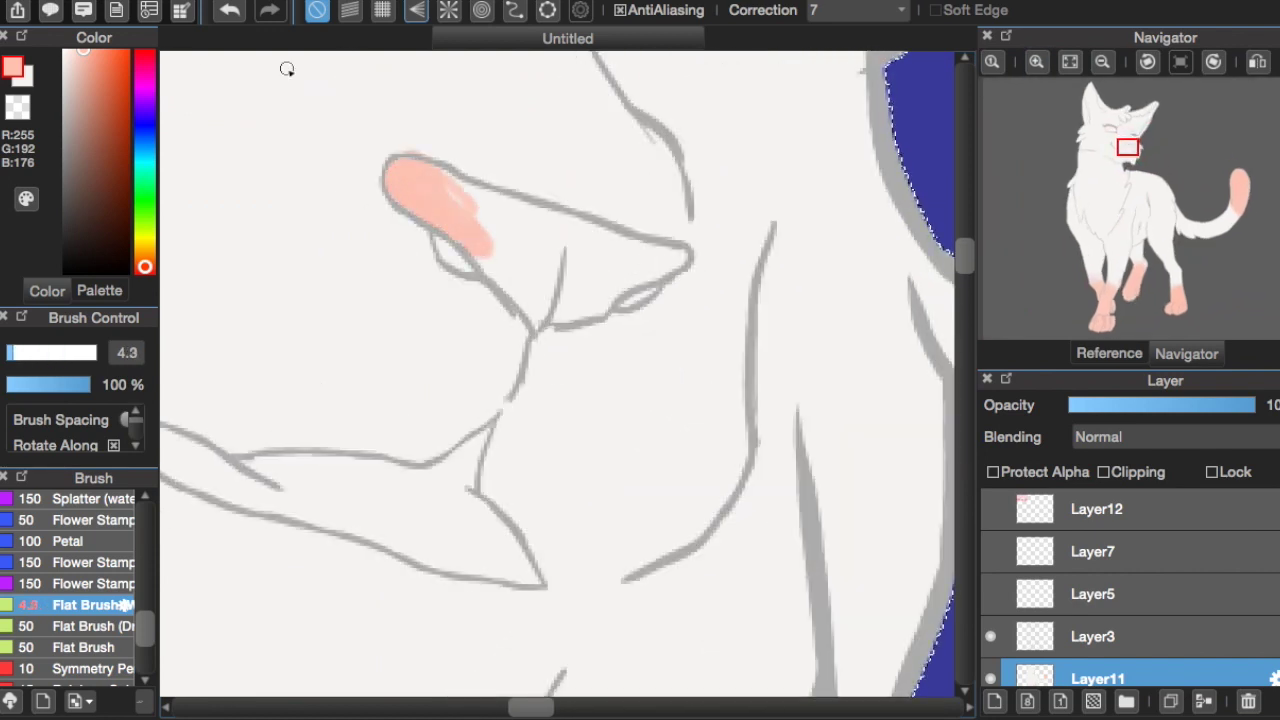
pyautogui.hotkey('ctrl', 'z')
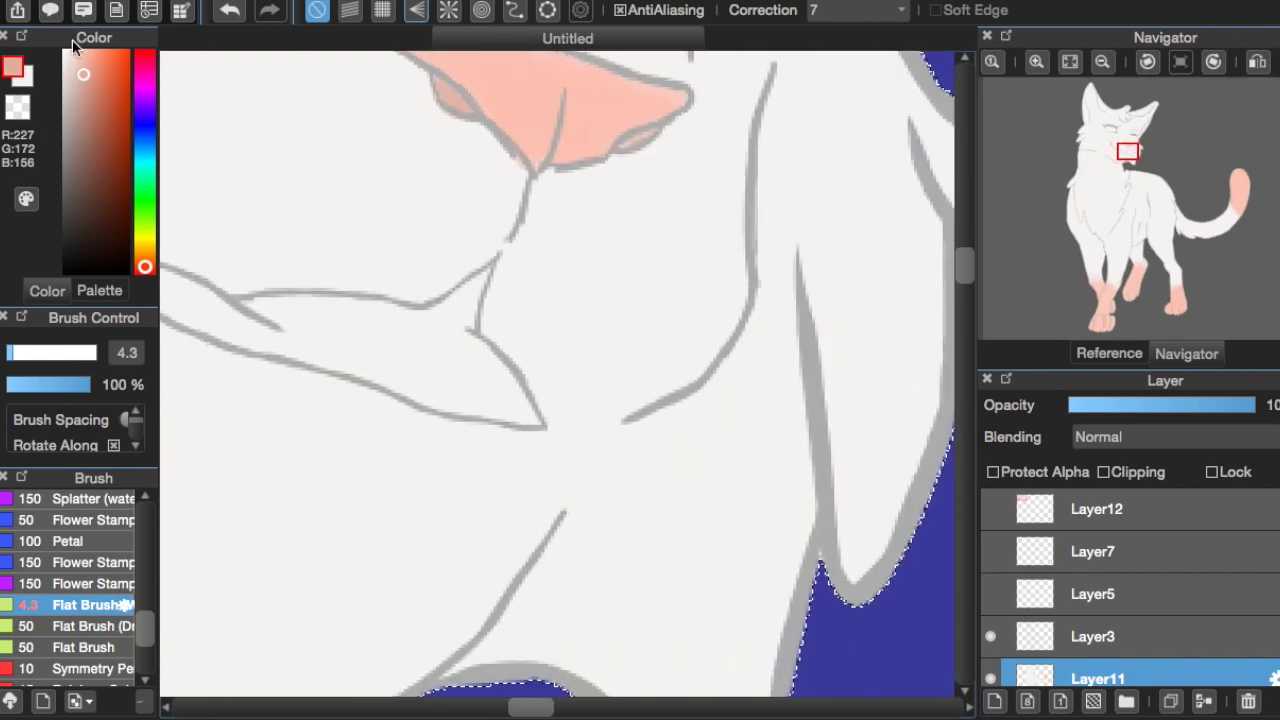
pyautogui.click(72, 46)
pyautogui.press('g')
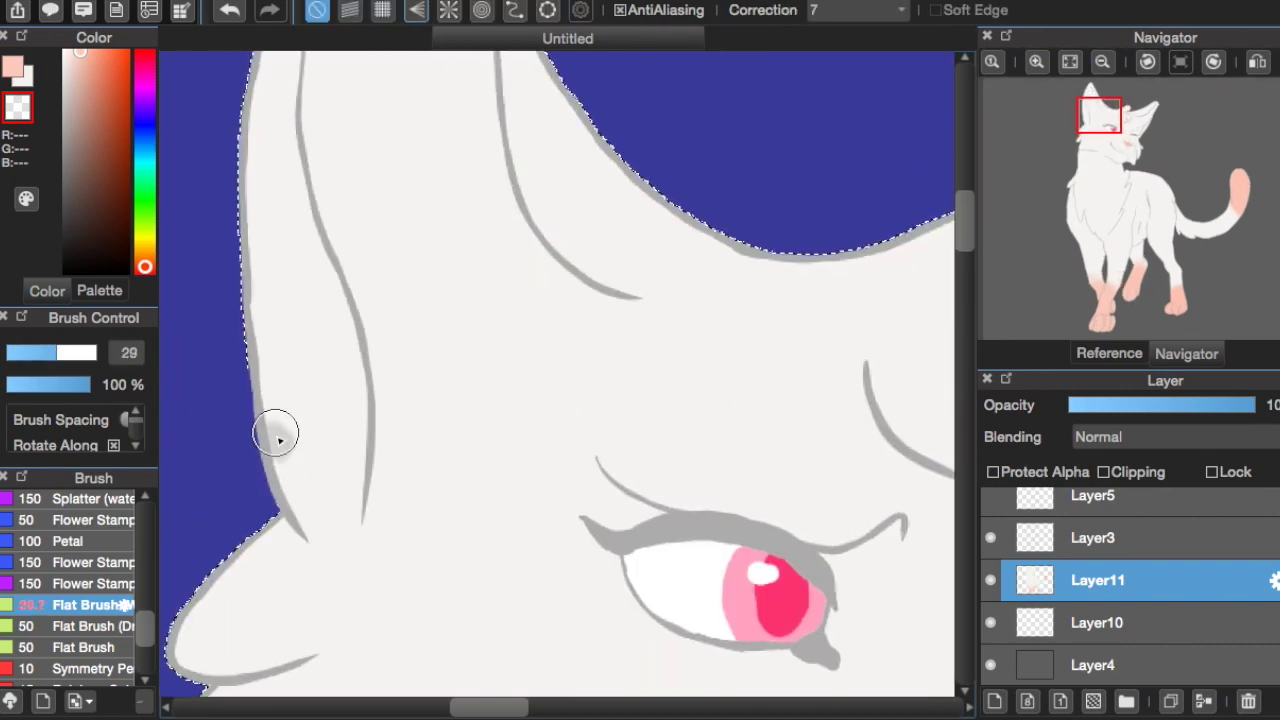
# - Paint the inner areas of both ears pale pink with the Flat Brush at size 29
pyautogui.moveTo(277, 429)
pyautogui.mouseDown()
pyautogui.moveTo(283, 400)
pyautogui.moveTo(340, 425)
pyautogui.moveTo(329, 449)
pyautogui.moveTo(263, 223)
pyautogui.mouseUp()
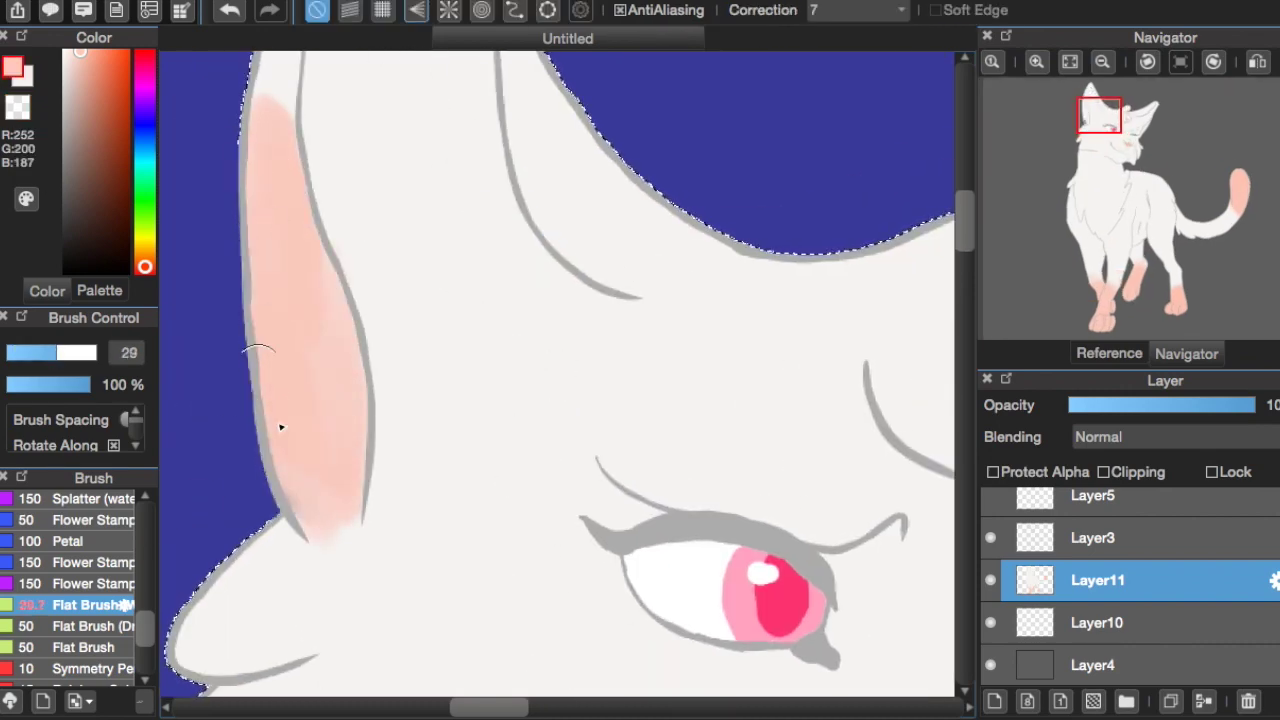
pyautogui.scroll(5, 263, 223)
pyautogui.moveTo(375, 640); pyautogui.dragTo(379, 343)
pyautogui.moveTo(525, 140)
pyautogui.mouseDown()
pyautogui.moveTo(566, 217)
pyautogui.moveTo(629, 443)
pyautogui.moveTo(651, 400)
pyautogui.moveTo(665, 492)
pyautogui.mouseUp()
pyautogui.moveTo(1093, 98); pyautogui.dragTo(1138, 118)
pyautogui.moveTo(360, 250)
pyautogui.mouseDown()
pyautogui.moveTo(821, 67)
pyautogui.moveTo(698, 238)
pyautogui.moveTo(621, 283)
pyautogui.moveTo(472, 284)
pyautogui.moveTo(382, 252)
pyautogui.moveTo(693, 185)
pyautogui.moveTo(783, 98)
pyautogui.moveTo(702, 462)
pyautogui.moveTo(606, 614)
pyautogui.mouseUp()
pyautogui.hscroll(5, 606, 614)
pyautogui.hscroll(-10, 606, 400)
pyautogui.moveTo(655, 330)
pyautogui.mouseDown()
pyautogui.moveTo(606, 163)
pyautogui.moveTo(677, 320)
pyautogui.moveTo(660, 420)
pyautogui.mouseUp()
pyautogui.hotkey('ctrl', 'z')
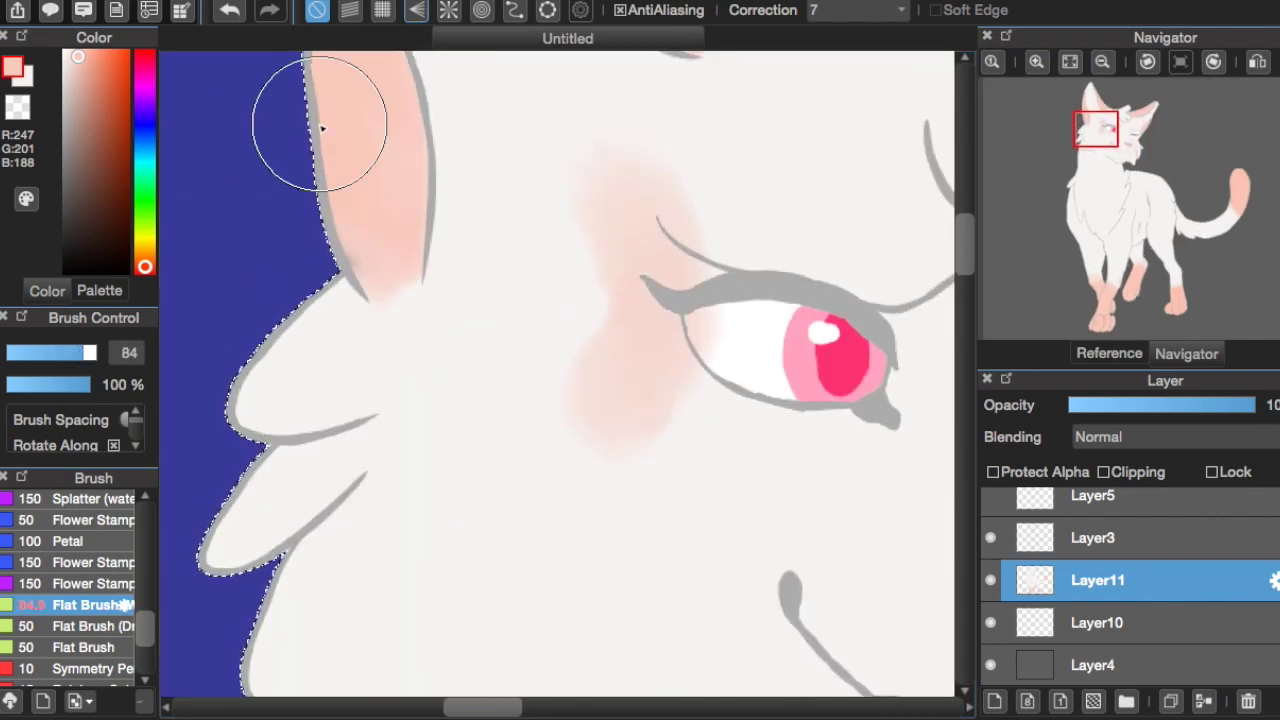
pyautogui.hotkey('ctrl', 'z')
pyautogui.hotkey('ctrl', 'z')
# - Paint soft pale pink markings at the outer corner of the open eye, redoing unsatisfactory strokes
pyautogui.moveTo(662, 320); pyautogui.dragTo(634, 211)
pyautogui.moveTo(578, 180); pyautogui.dragTo(654, 229)
pyautogui.moveTo(576, 352); pyautogui.dragTo(669, 294)
pyautogui.click(1102, 61)
pyautogui.click(1036, 61)
pyautogui.hotkey('ctrl', 'z')
pyautogui.hotkey('ctrl', 'z')
pyautogui.moveTo(620, 172); pyautogui.dragTo(663, 320)
pyautogui.moveTo(595, 382)
pyautogui.mouseDown()
pyautogui.moveTo(665, 318)
pyautogui.moveTo(686, 400)
pyautogui.mouseUp()
pyautogui.scroll(-3, 666, 306)
pyautogui.scroll(3, 686, 390)
pyautogui.scroll(-3, 1097, 158)
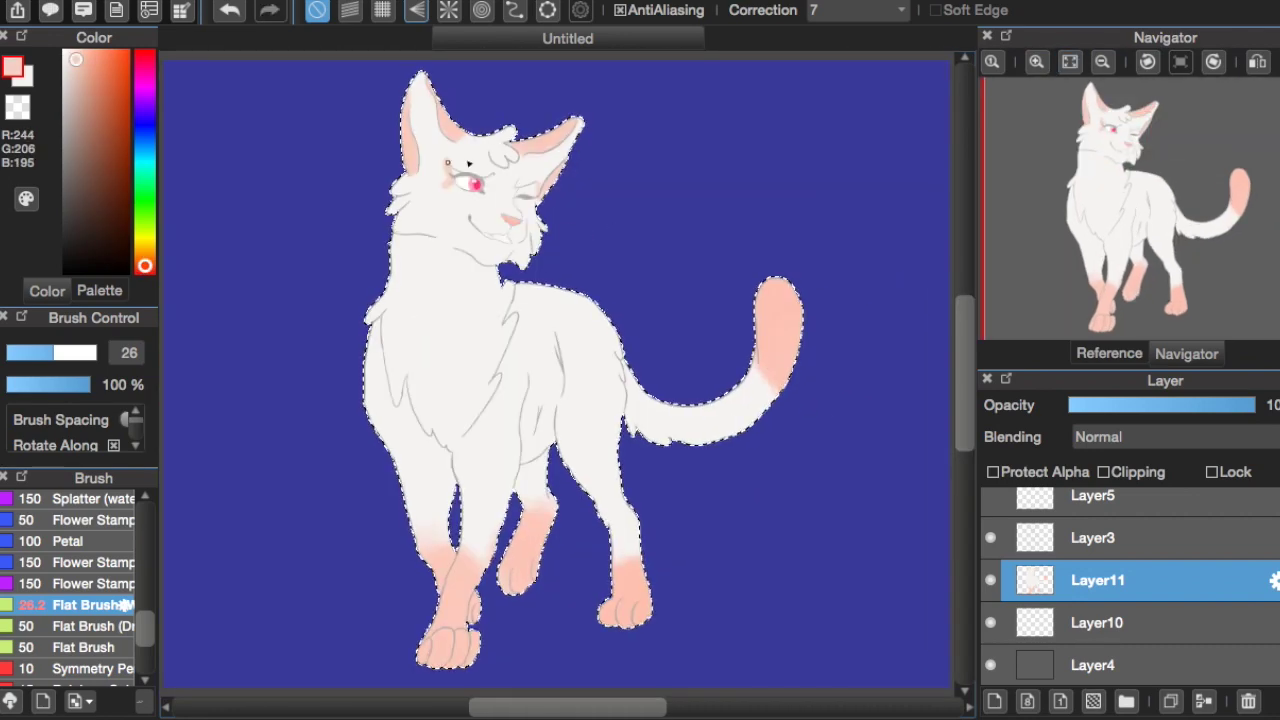
# - Trim the edges of the pink eye markings with off-white (245, 243, 241) sampled from the fur
pyautogui.scroll(5, 1097, 158)
pyautogui.moveTo(1097, 158); pyautogui.dragTo(1097, 131)
pyautogui.moveTo(470, 262); pyautogui.dragTo(475, 345)
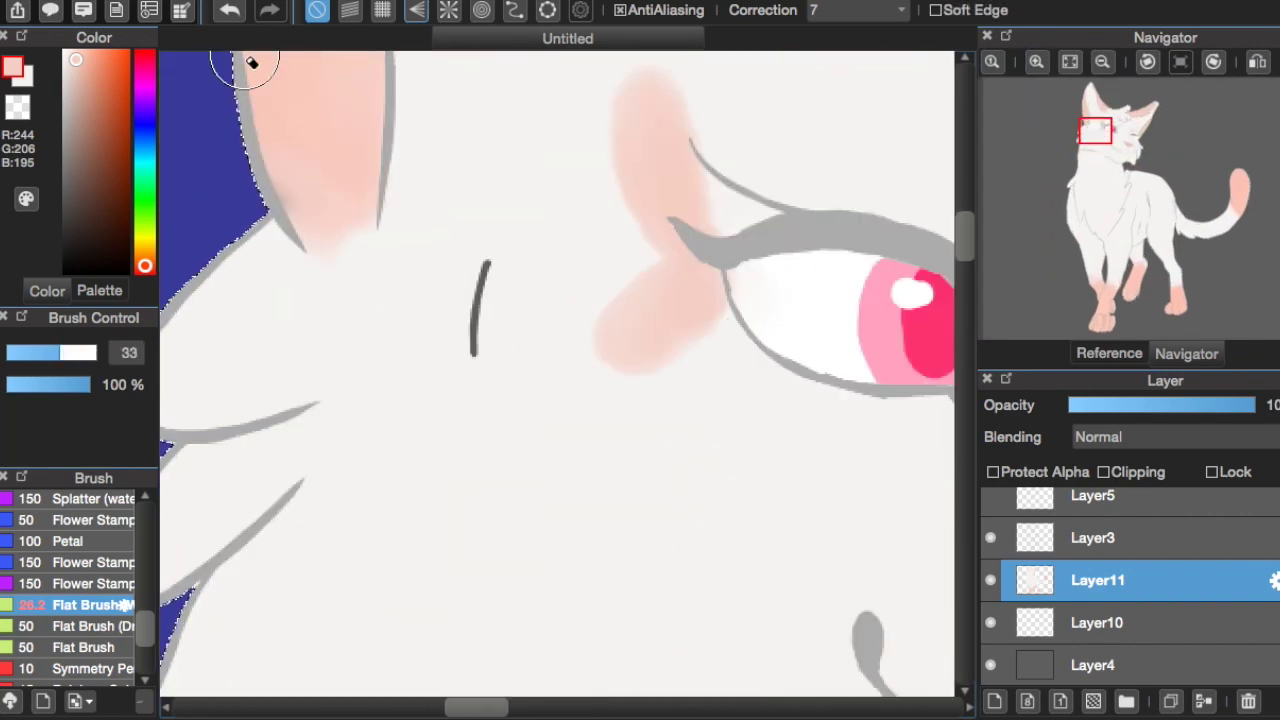
pyautogui.hotkey('ctrl', 'z')
pyautogui.keyDown('alt'); pyautogui.click(303, 287); pyautogui.keyUp('alt')
pyautogui.moveTo(698, 351)
pyautogui.mouseDown()
pyautogui.moveTo(651, 77)
pyautogui.moveTo(651, 246)
pyautogui.mouseUp()
pyautogui.scroll(-3, 448, 404)
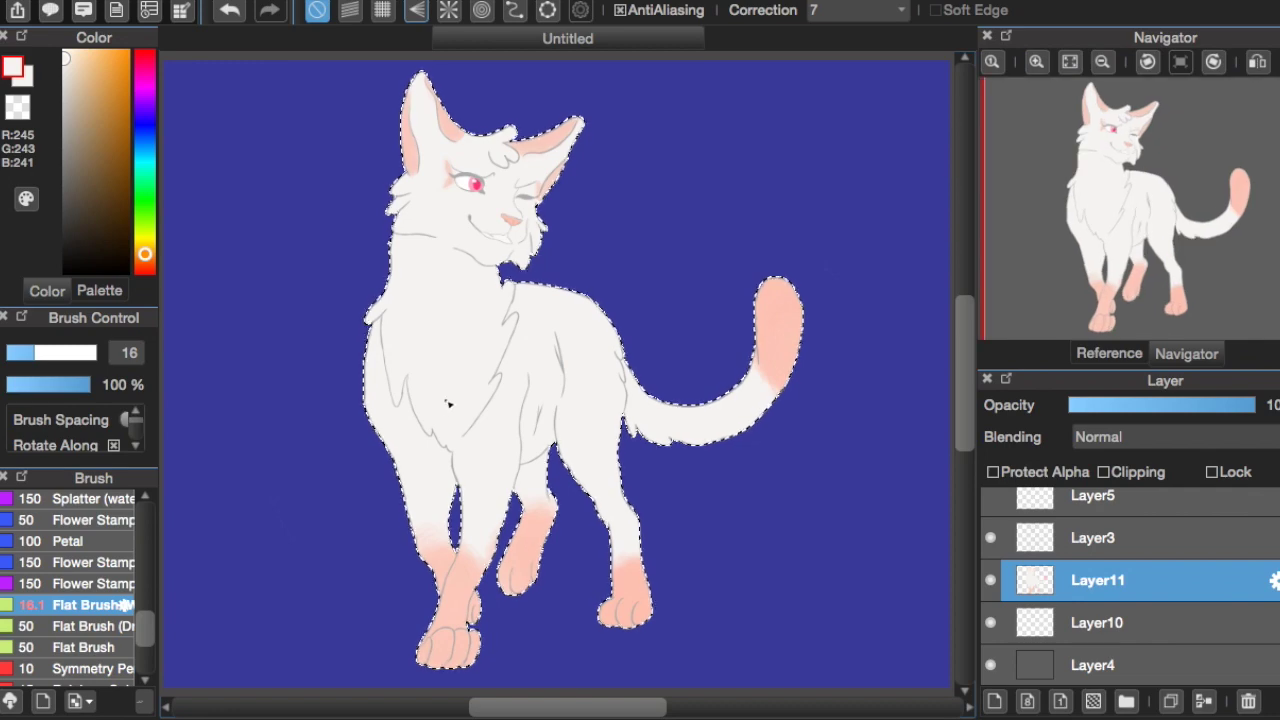
# - Set the brush to light grey (205, 205, 205) at size 1000 and clear the cat selection
pyautogui.keyDown('alt'); pyautogui.click(408, 320); pyautogui.keyUp('alt')
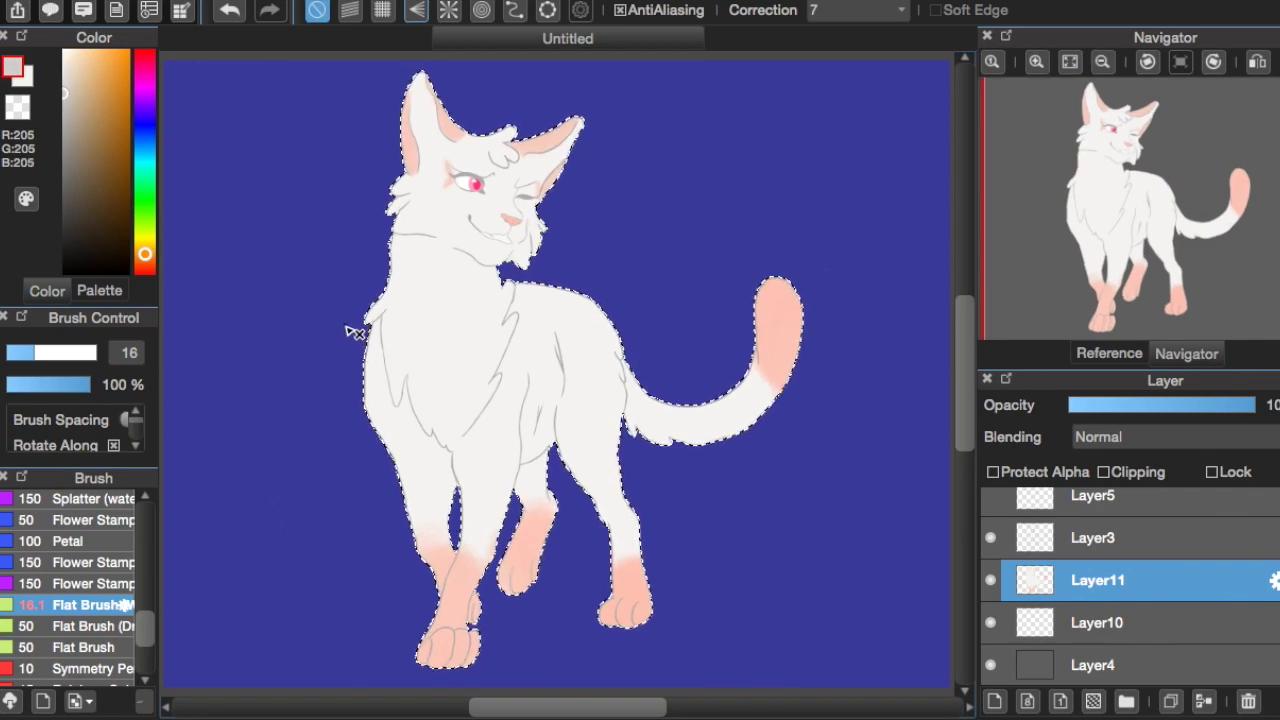
pyautogui.press('p')
pyautogui.moveTo(60, 352); pyautogui.dragTo(157, 349)
pyautogui.click(425, 140)
pyautogui.moveTo(371, 252)
pyautogui.mouseDown()
pyautogui.moveTo(438, 449)
pyautogui.moveTo(614, 601)
pyautogui.moveTo(791, 291)
pyautogui.moveTo(586, 339)
pyautogui.moveTo(551, 378)
pyautogui.moveTo(251, 351)
pyautogui.mouseUp()
pyautogui.press('b')
pyautogui.press('p')
pyautogui.press('b')
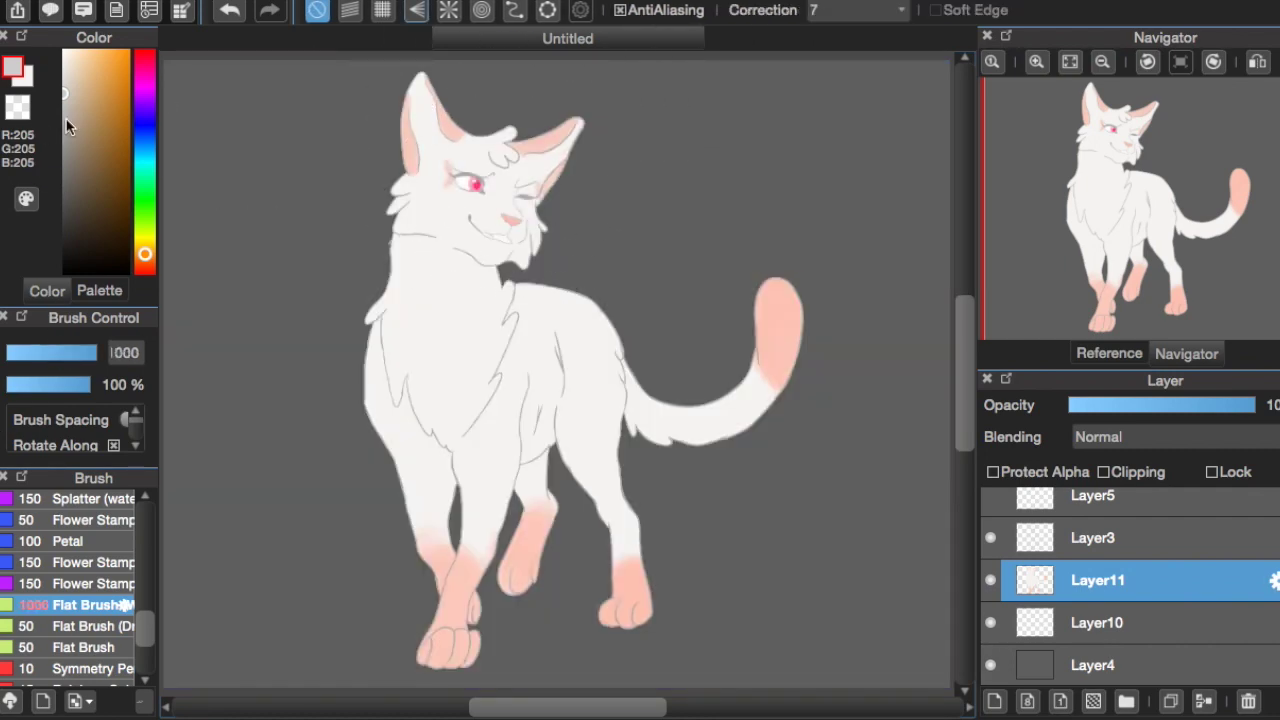
# - Shade the neck below the chin with light grey on Layer12 and lower that layer's opacity to about 30%
pyautogui.keyDown('alt'); pyautogui.click(475, 184); pyautogui.keyUp('alt')
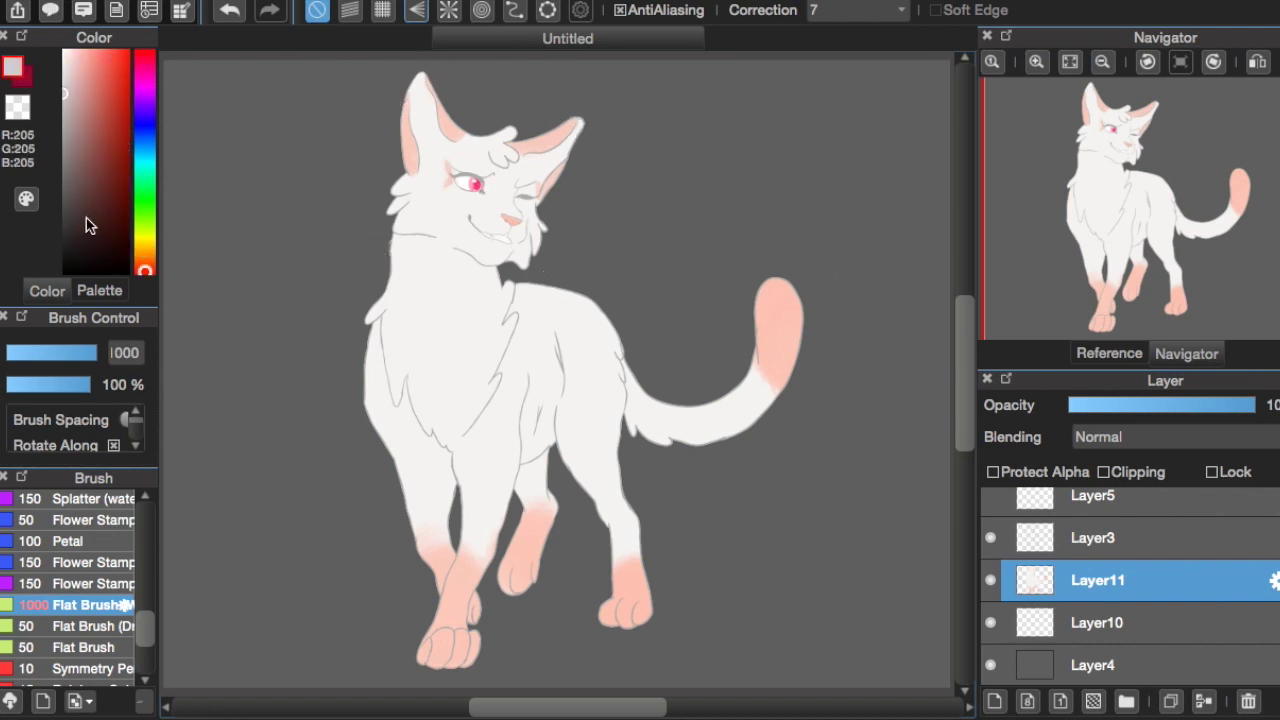
pyautogui.hotkey('ctrl', 'z')
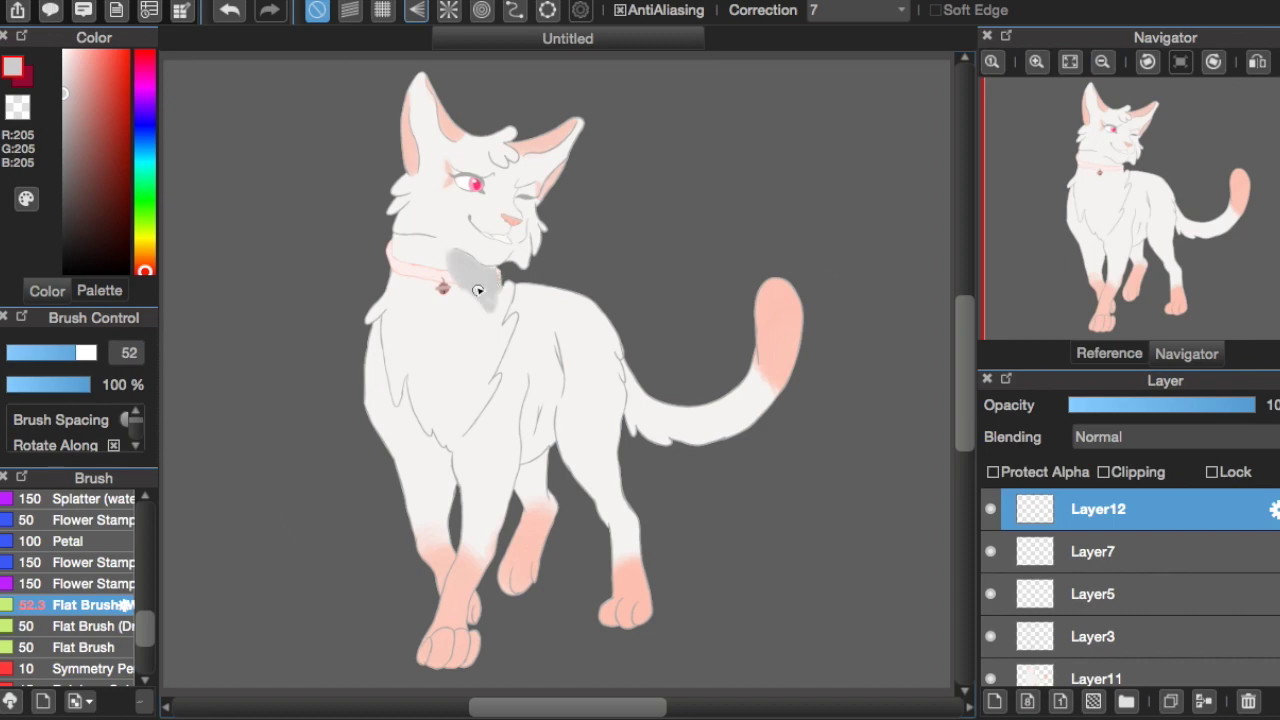
pyautogui.moveTo(1117, 408); pyautogui.dragTo(1127, 405)
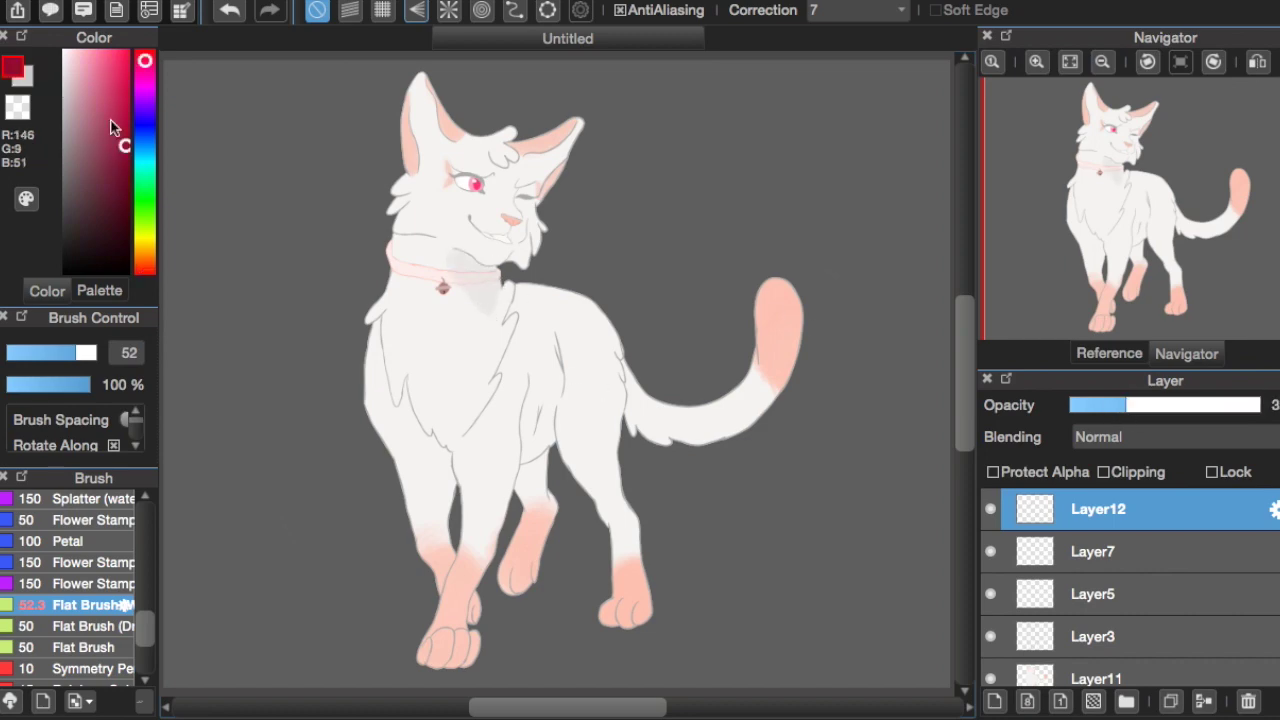
# - Add a new layer and paint deep red (146, 9, 51) shading along the outer chest fur at brush size 14.4
pyautogui.click(993, 700)
pyautogui.click(1036, 61)
pyautogui.click(1036, 61)
pyautogui.click(30, 355)
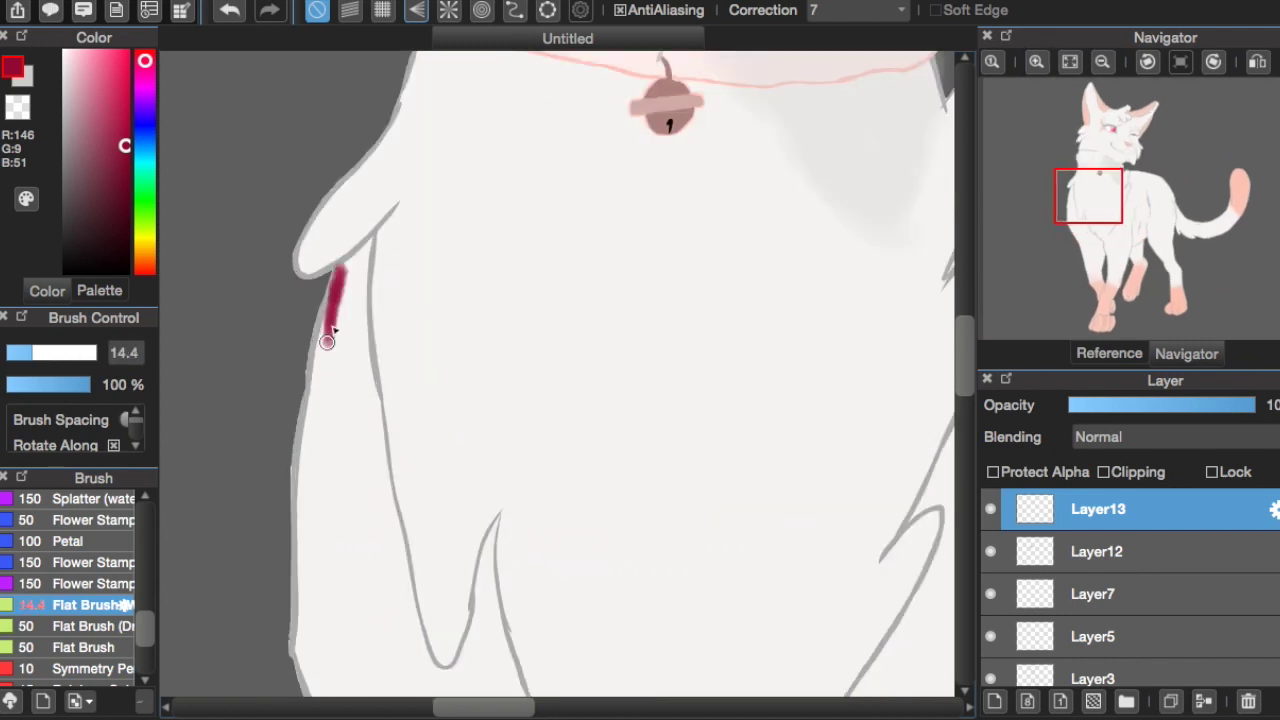
pyautogui.moveTo(366, 370); pyautogui.dragTo(386, 514)
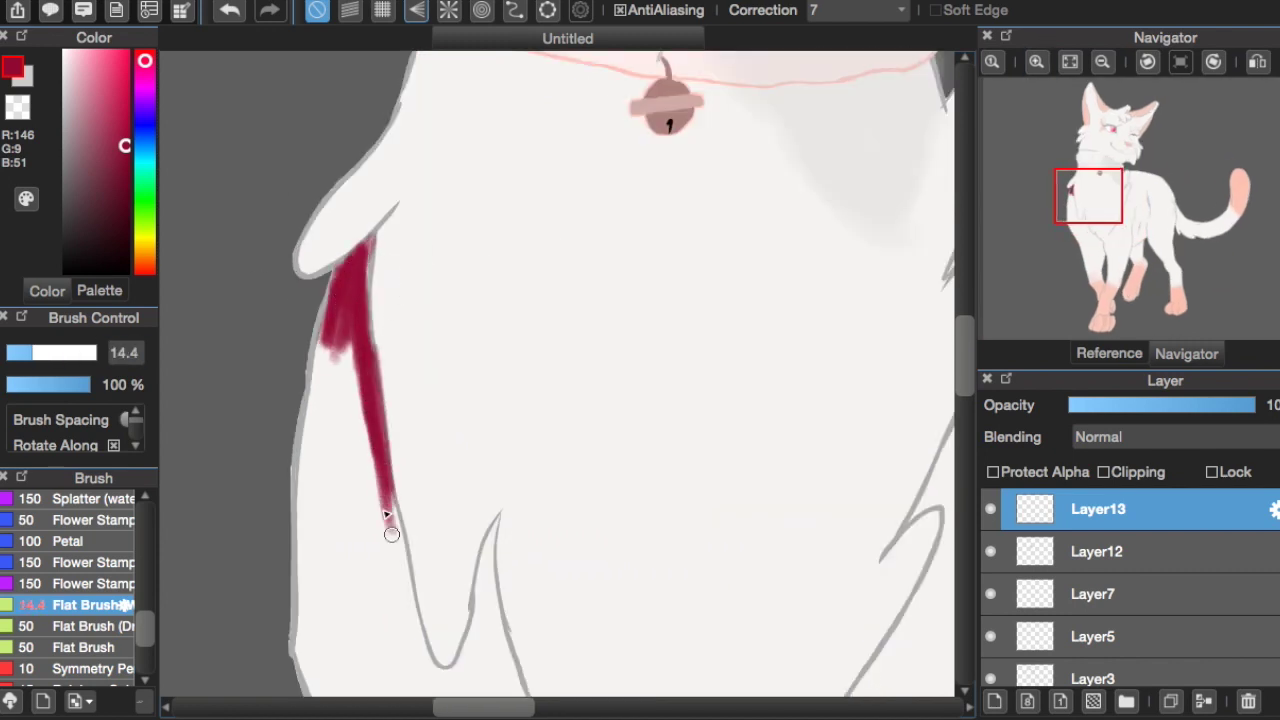
pyautogui.moveTo(435, 655); pyautogui.dragTo(567, 315)
pyautogui.moveTo(628, 251); pyautogui.dragTo(641, 195)
# - Continue the deep red shading around the pointed chest tuft and clean up its tip with off-white
pyautogui.scroll(3, 641, 200)
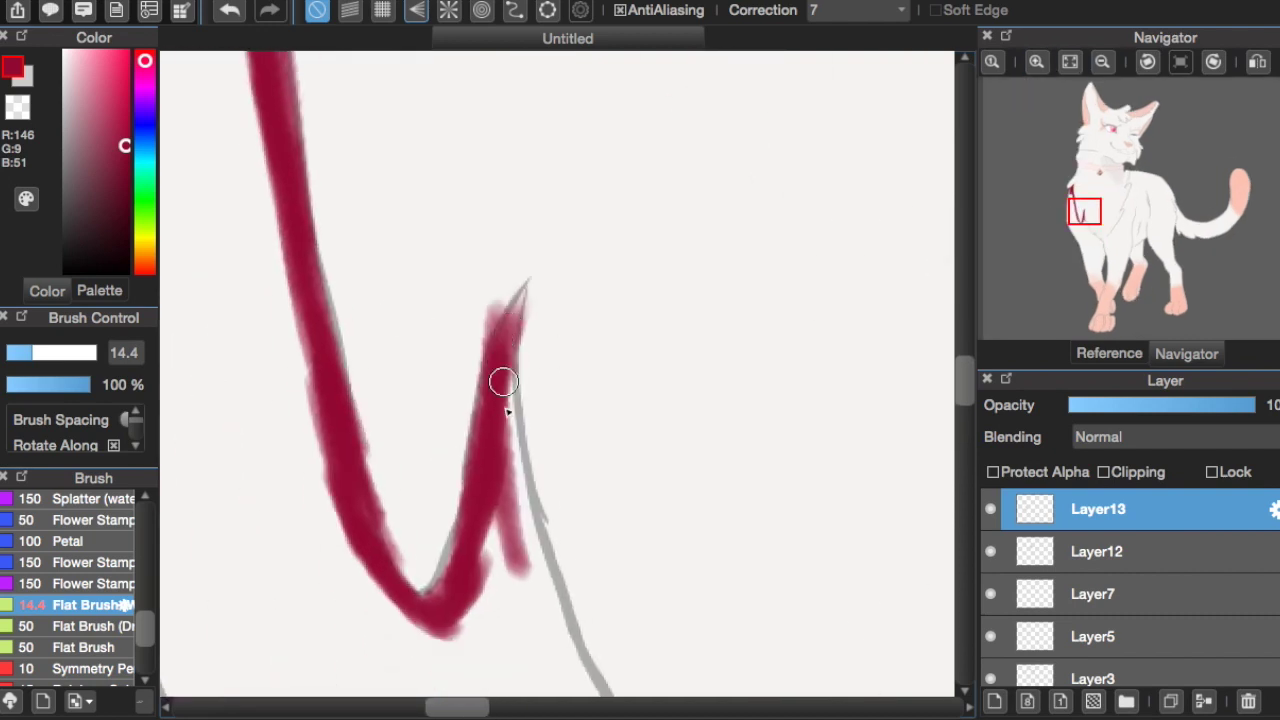
pyautogui.moveTo(503, 382); pyautogui.dragTo(586, 680)
pyautogui.moveTo(515, 300)
pyautogui.mouseDown()
pyautogui.moveTo(537, 246)
pyautogui.moveTo(500, 294)
pyautogui.moveTo(546, 345)
pyautogui.mouseUp()
pyautogui.keyDown('alt'); pyautogui.click(537, 246); pyautogui.keyUp('alt')
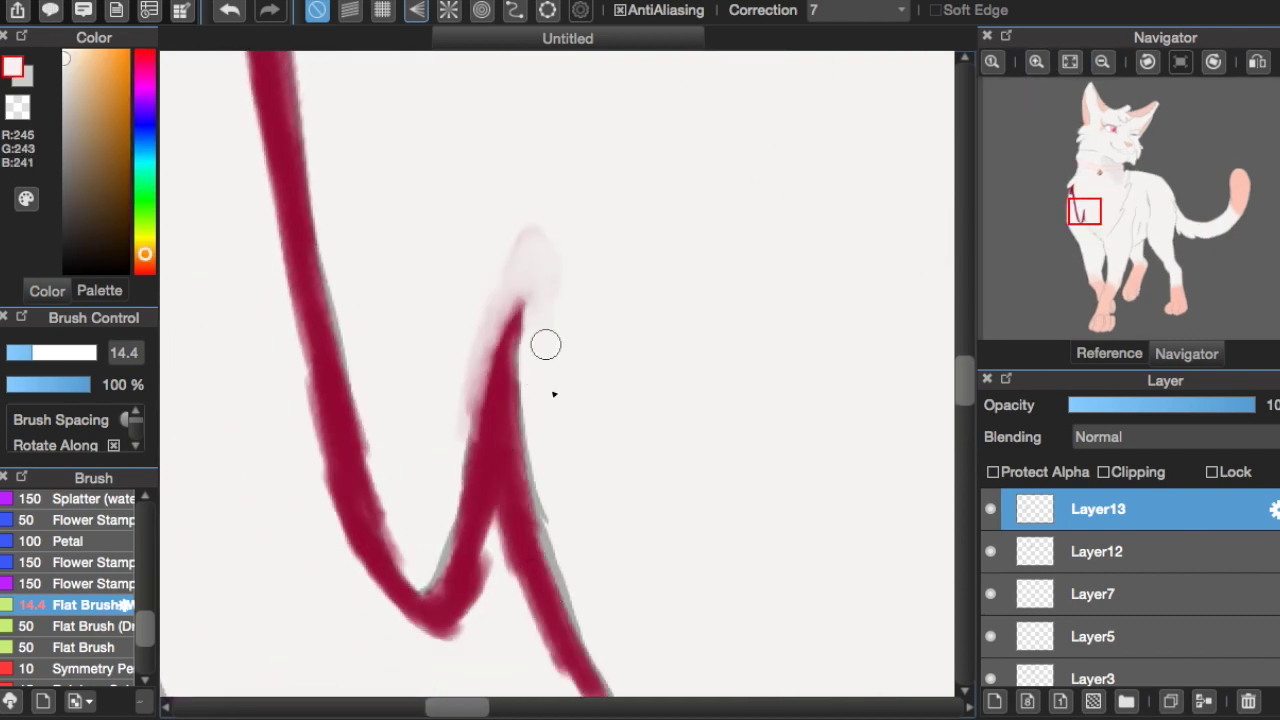
pyautogui.keyDown('alt'); pyautogui.click(518, 320); pyautogui.keyUp('alt')
# - Extend the deep red (150, 20, 59) shading along the lower chest fur down to the front legs
pyautogui.scroll(-10, 546, 345)
pyautogui.scroll(5, 754, 99)
pyautogui.moveTo(603, 289)
pyautogui.mouseDown()
pyautogui.moveTo(686, 457)
pyautogui.moveTo(757, 489)
pyautogui.moveTo(845, 580)
pyautogui.moveTo(911, 623)
pyautogui.mouseUp()
pyautogui.scroll(-5, 911, 623)
pyautogui.moveTo(714, 229)
pyautogui.mouseDown()
pyautogui.moveTo(706, 313)
pyautogui.moveTo(745, 480)
pyautogui.moveTo(742, 578)
pyautogui.moveTo(719, 425)
pyautogui.moveTo(739, 501)
pyautogui.moveTo(731, 345)
pyautogui.moveTo(700, 245)
pyautogui.mouseUp()
pyautogui.scroll(-5, 700, 245)
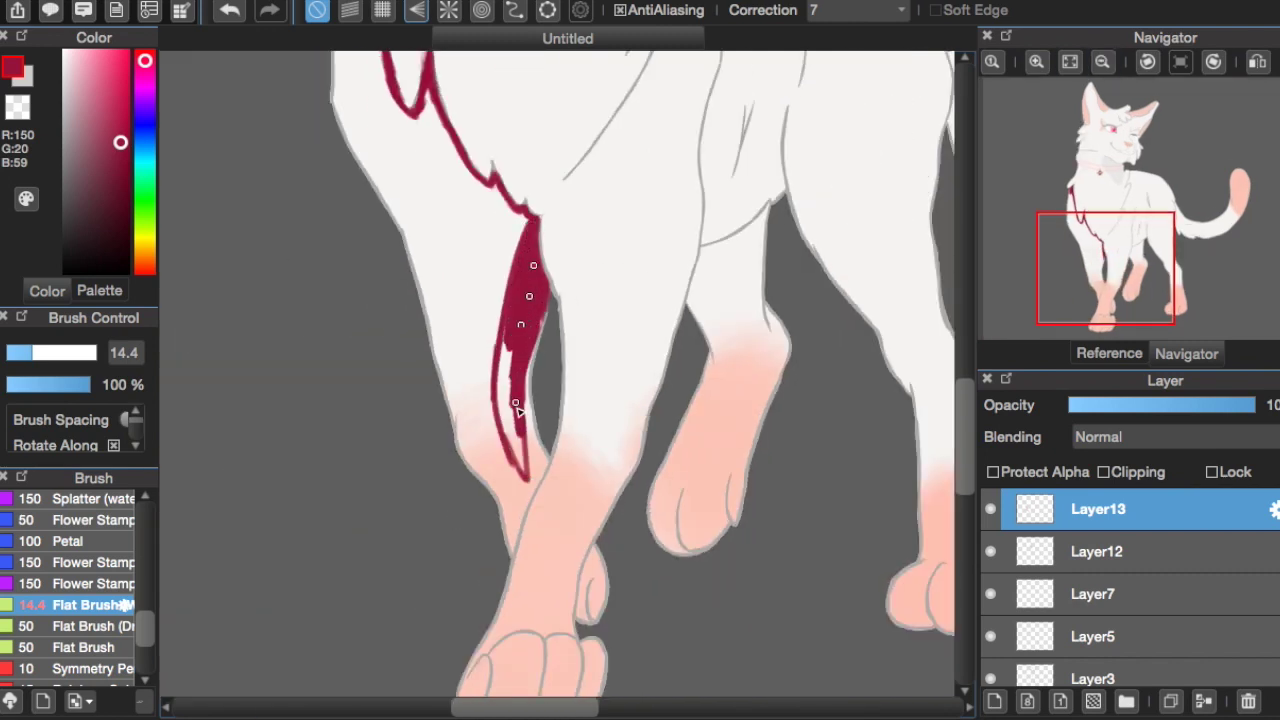
# - Fill the inner side of the far front leg with deep red shading, tapering towards the paw
pyautogui.scroll(3, 530, 400)
pyautogui.moveTo(490, 200)
pyautogui.mouseDown()
pyautogui.moveTo(471, 317)
pyautogui.moveTo(475, 600)
pyautogui.mouseUp()
pyautogui.scroll(-5, 475, 600)
pyautogui.moveTo(600, 60); pyautogui.dragTo(593, 135)
pyautogui.scroll(5, 593, 135)
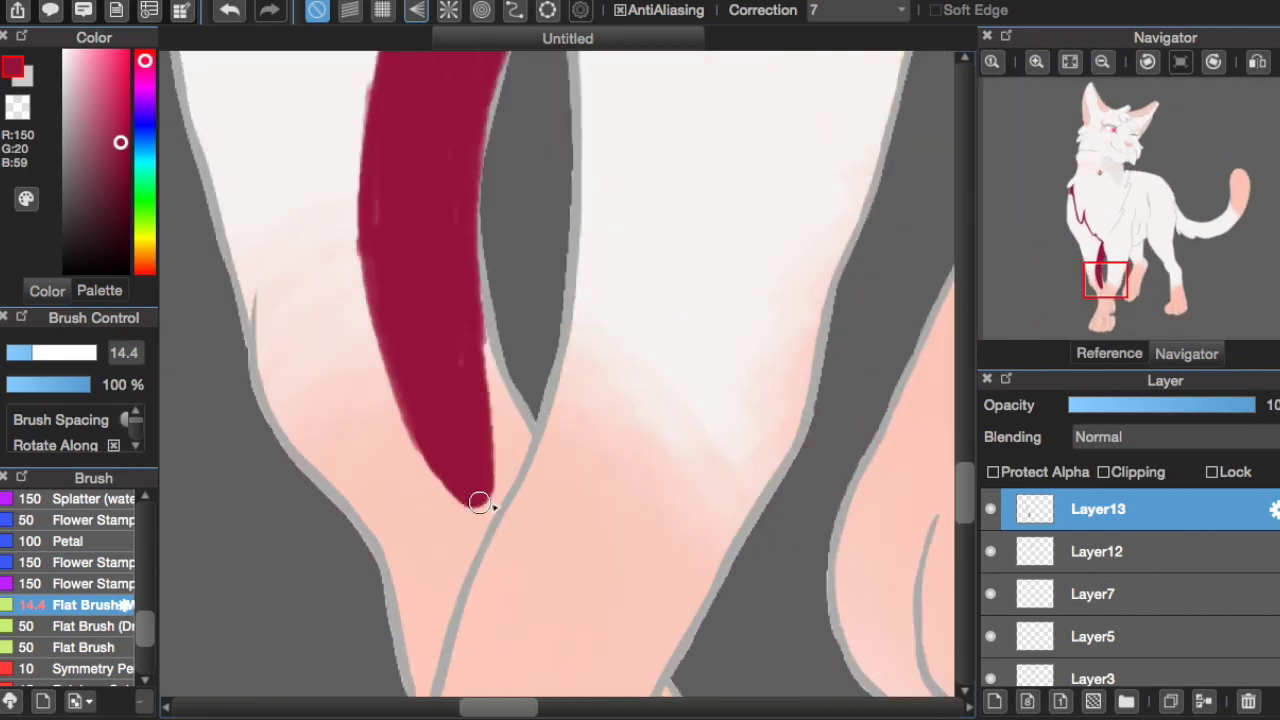
pyautogui.moveTo(505, 401); pyautogui.dragTo(514, 451)
# - Shade the far front paw deep red and add deep red strokes along the toe lines of the near front paw
pyautogui.scroll(-5, 514, 451)
pyautogui.moveTo(545, 232); pyautogui.dragTo(505, 437)
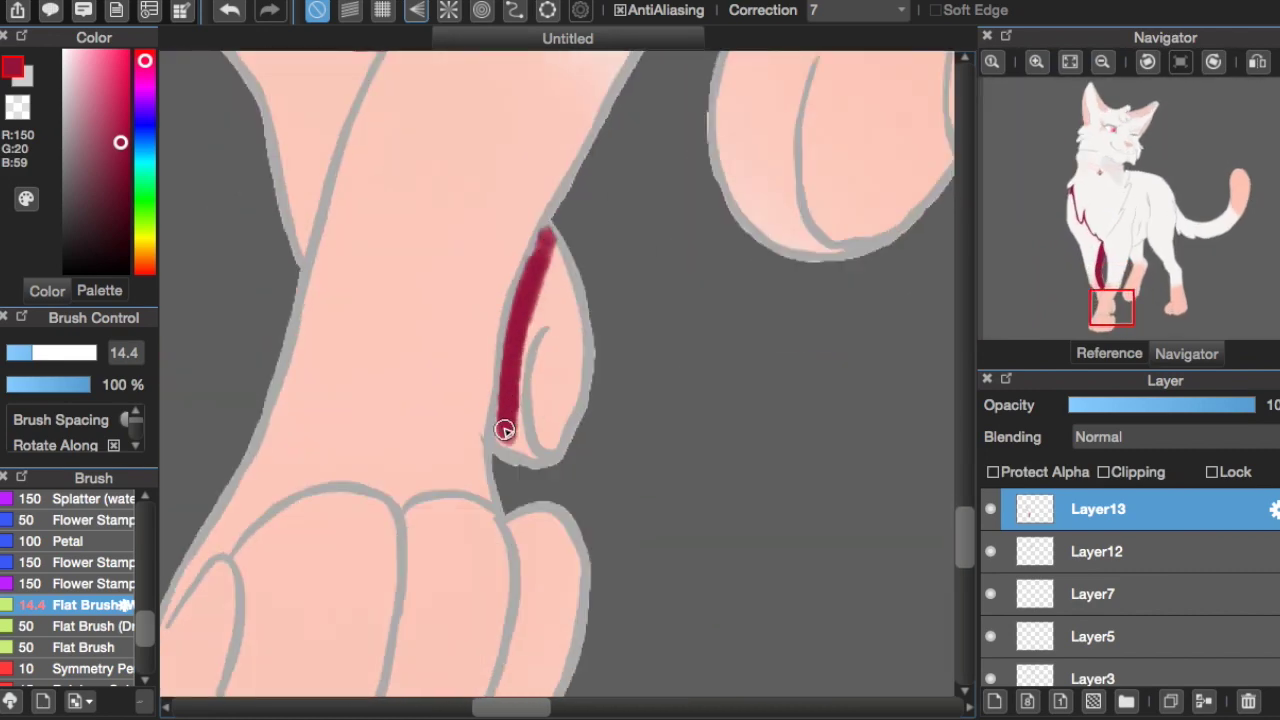
pyautogui.moveTo(560, 291)
pyautogui.mouseDown()
pyautogui.moveTo(526, 429)
pyautogui.moveTo(548, 298)
pyautogui.mouseUp()
pyautogui.scroll(-5, 548, 298)
pyautogui.moveTo(392, 452)
pyautogui.mouseDown()
pyautogui.moveTo(423, 417)
pyautogui.moveTo(419, 522)
pyautogui.mouseUp()
pyautogui.moveTo(466, 399); pyautogui.dragTo(430, 565)
pyautogui.moveTo(624, 332)
pyautogui.mouseDown()
pyautogui.moveTo(609, 520)
pyautogui.moveTo(555, 585)
pyautogui.mouseUp()
pyautogui.moveTo(738, 340)
pyautogui.mouseDown()
pyautogui.moveTo(743, 417)
pyautogui.moveTo(674, 580)
pyautogui.mouseUp()
# - Paint deep red shading strokes along the toe lines of the far hind paw
pyautogui.hscroll(5, 626, 291)
pyautogui.scroll(5, 626, 291)
pyautogui.moveTo(650, 248)
pyautogui.mouseDown()
pyautogui.moveTo(649, 443)
pyautogui.moveTo(672, 452)
pyautogui.mouseUp()
pyautogui.moveTo(795, 212); pyautogui.dragTo(776, 352)
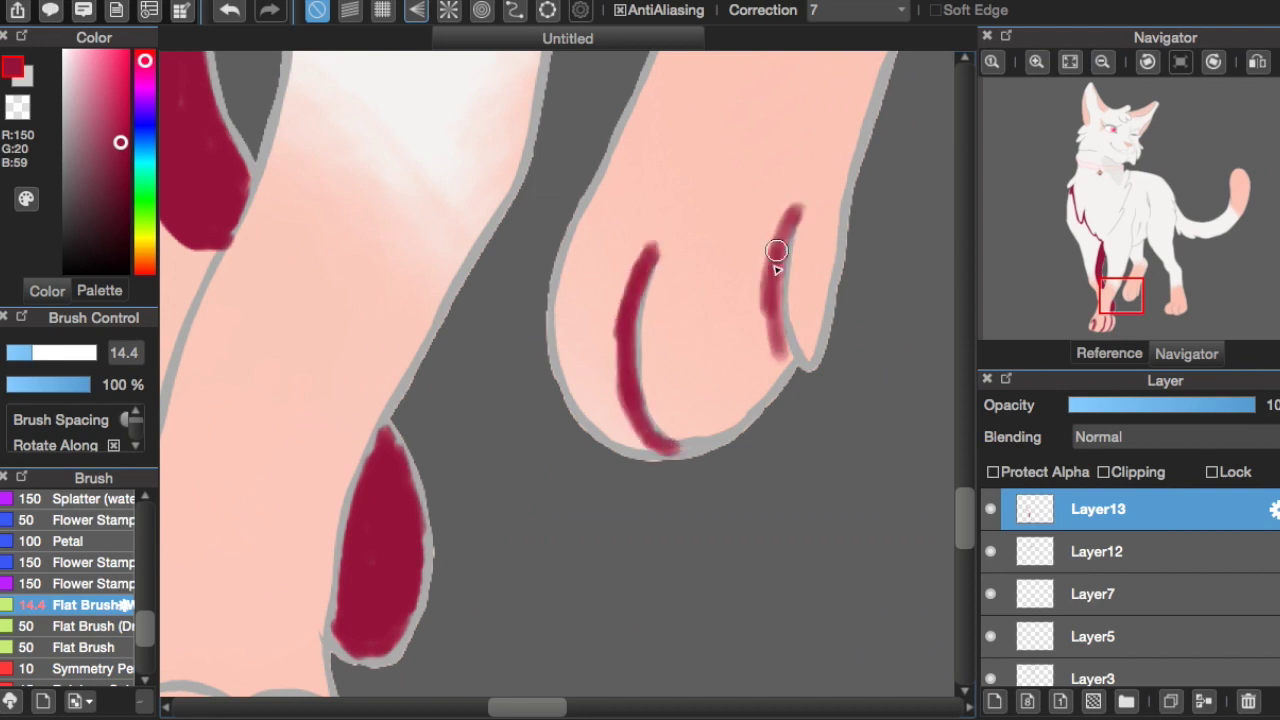
# - Shade the upper part of the far hind leg below the belly with solid deep red
pyautogui.scroll(5, 776, 250)
pyautogui.moveTo(640, 228); pyautogui.dragTo(680, 350)
pyautogui.moveTo(484, 368); pyautogui.dragTo(470, 484)
pyautogui.scroll(3, 312, 496)
pyautogui.moveTo(312, 496)
pyautogui.mouseDown()
pyautogui.moveTo(503, 371)
pyautogui.moveTo(523, 251)
pyautogui.moveTo(317, 460)
pyautogui.moveTo(413, 534)
pyautogui.moveTo(363, 394)
pyautogui.moveTo(437, 577)
pyautogui.moveTo(374, 343)
pyautogui.moveTo(424, 414)
pyautogui.mouseUp()
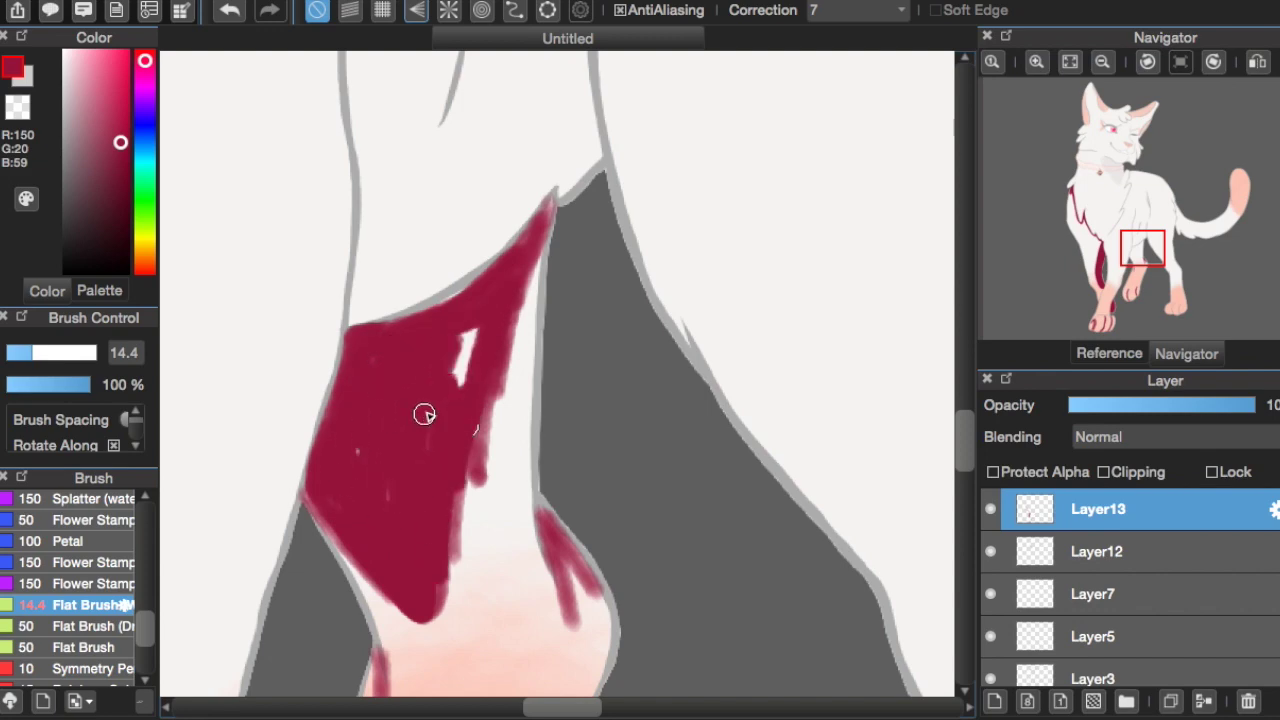
pyautogui.moveTo(367, 496)
pyautogui.mouseDown()
pyautogui.moveTo(446, 511)
pyautogui.moveTo(548, 245)
pyautogui.mouseUp()
# - Paint deep red shading behind the front leg and along the belly and flank fur lines
pyautogui.scroll(-5, 548, 245)
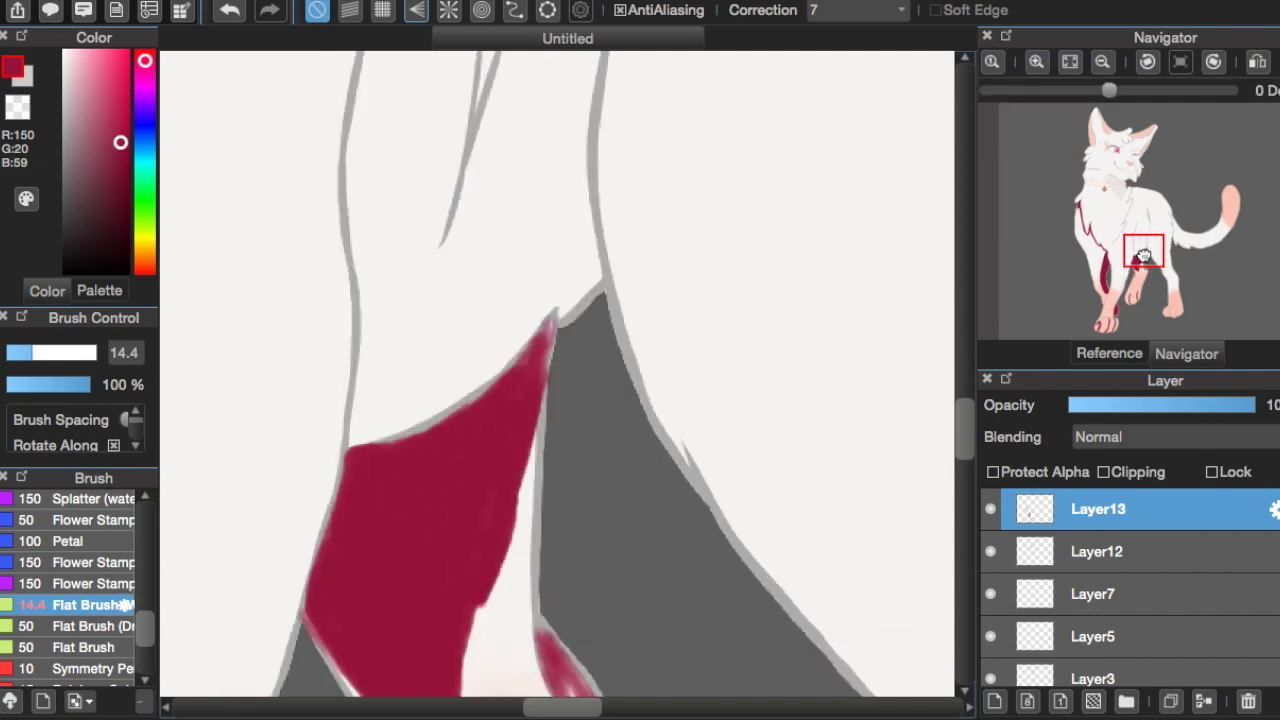
pyautogui.scroll(-3, 560, 370)
pyautogui.scroll(3, 352, 280)
pyautogui.scroll(2, 437, 380)
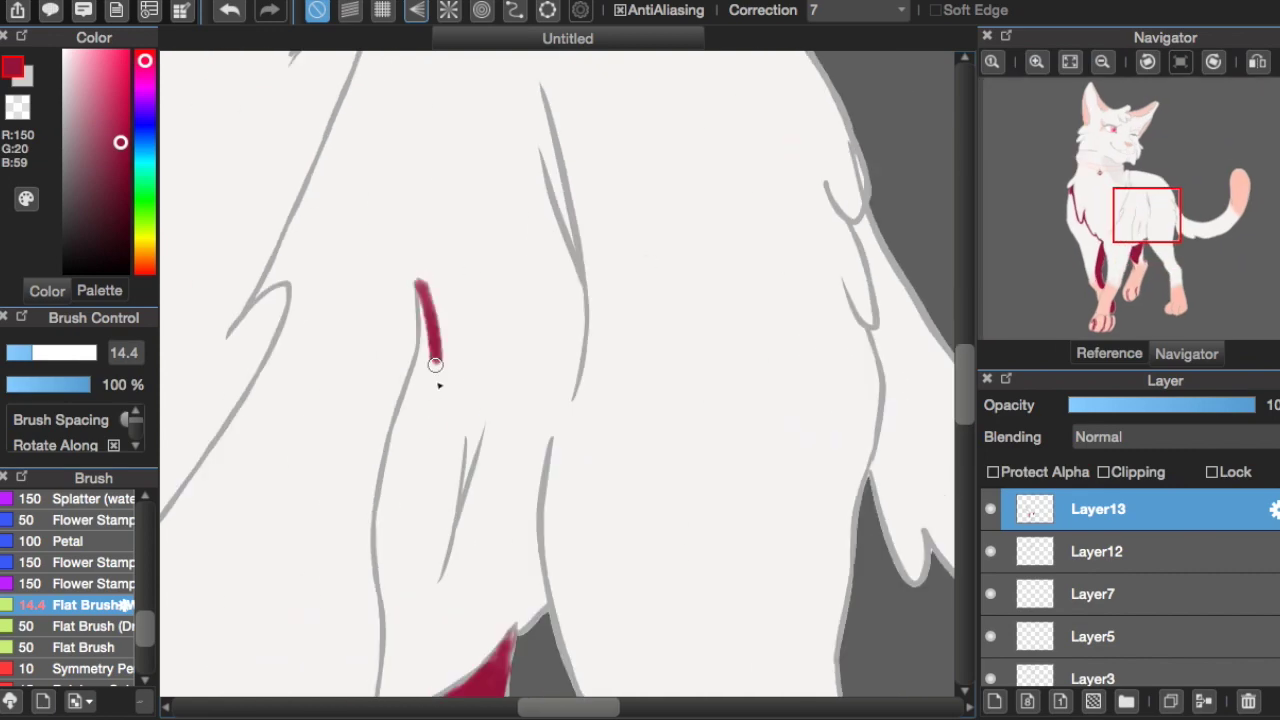
pyautogui.moveTo(578, 320); pyautogui.dragTo(582, 276)
pyautogui.moveTo(600, 157); pyautogui.dragTo(637, 285)
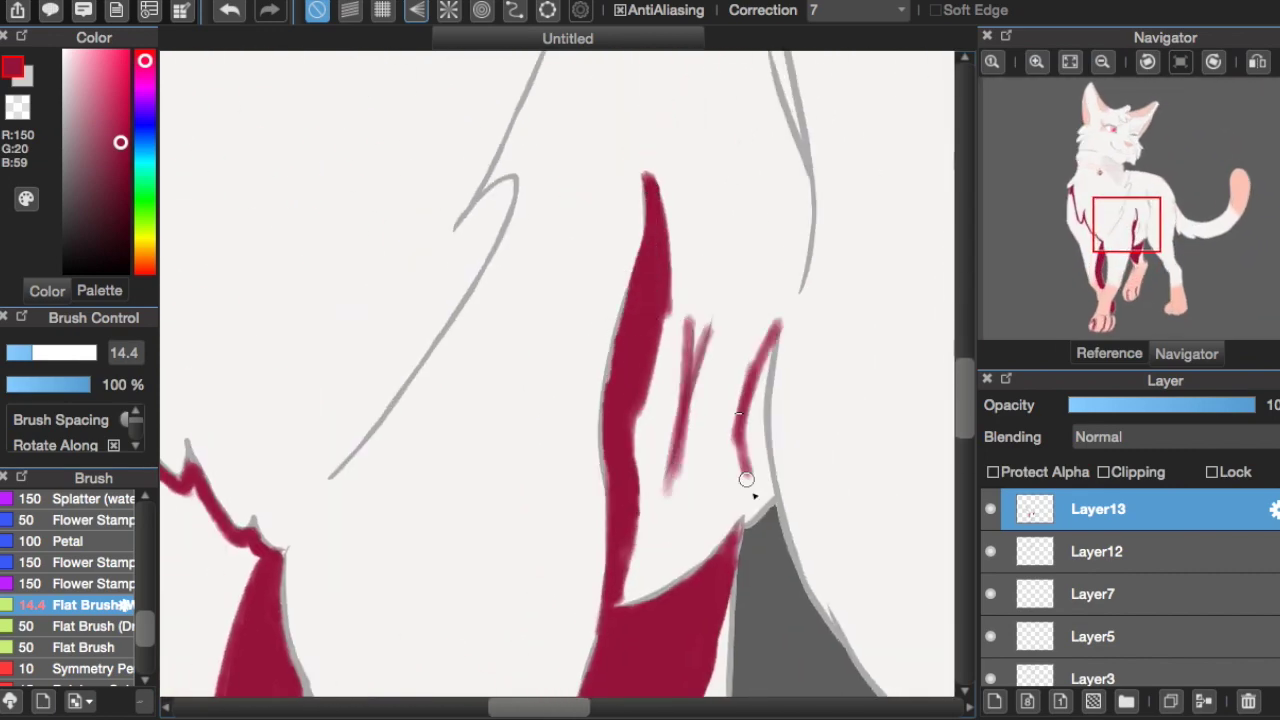
pyautogui.moveTo(741, 398); pyautogui.dragTo(515, 506)
pyautogui.moveTo(533, 158); pyautogui.dragTo(572, 316)
# - Paint deep red shading along the jagged shoulder edge of the chest fur
pyautogui.moveTo(561, 175); pyautogui.dragTo(870, 508)
pyautogui.moveTo(660, 185); pyautogui.dragTo(610, 331)
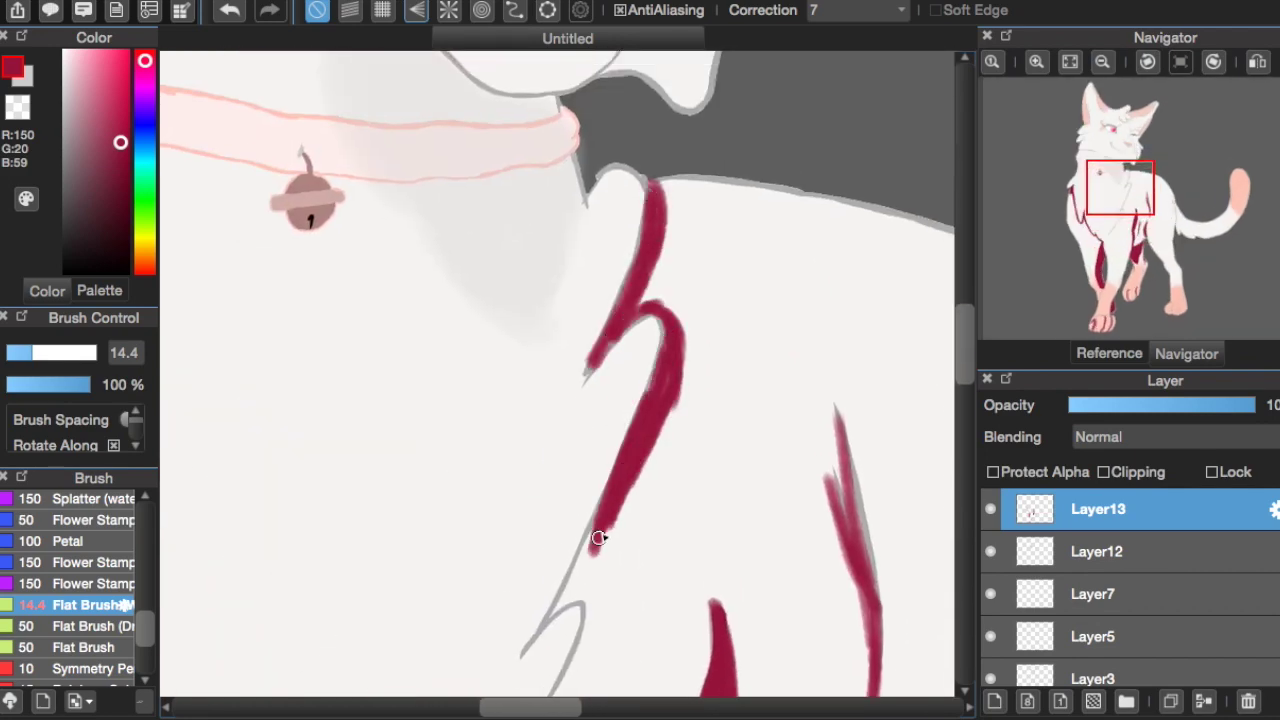
pyautogui.moveTo(583, 649)
pyautogui.mouseDown()
pyautogui.moveTo(714, 314)
pyautogui.moveTo(529, 555)
pyautogui.moveTo(506, 167)
pyautogui.mouseUp()
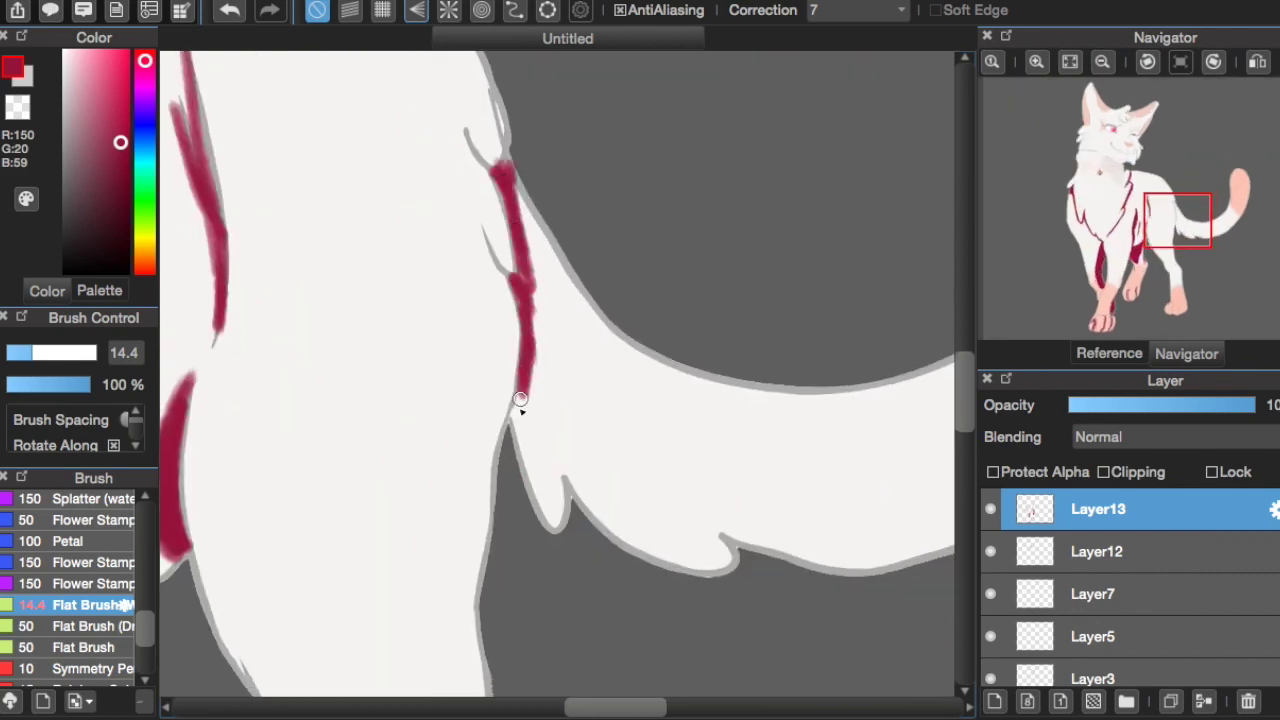
# - Fill the base of the tail behind the hind leg with deep red shading
pyautogui.moveTo(528, 255)
pyautogui.mouseDown()
pyautogui.moveTo(299, 139)
pyautogui.moveTo(442, 82)
pyautogui.moveTo(634, 326)
pyautogui.moveTo(434, 290)
pyautogui.moveTo(628, 302)
pyautogui.moveTo(485, 270)
pyautogui.mouseUp()
pyautogui.moveTo(429, 172); pyautogui.dragTo(445, 85)
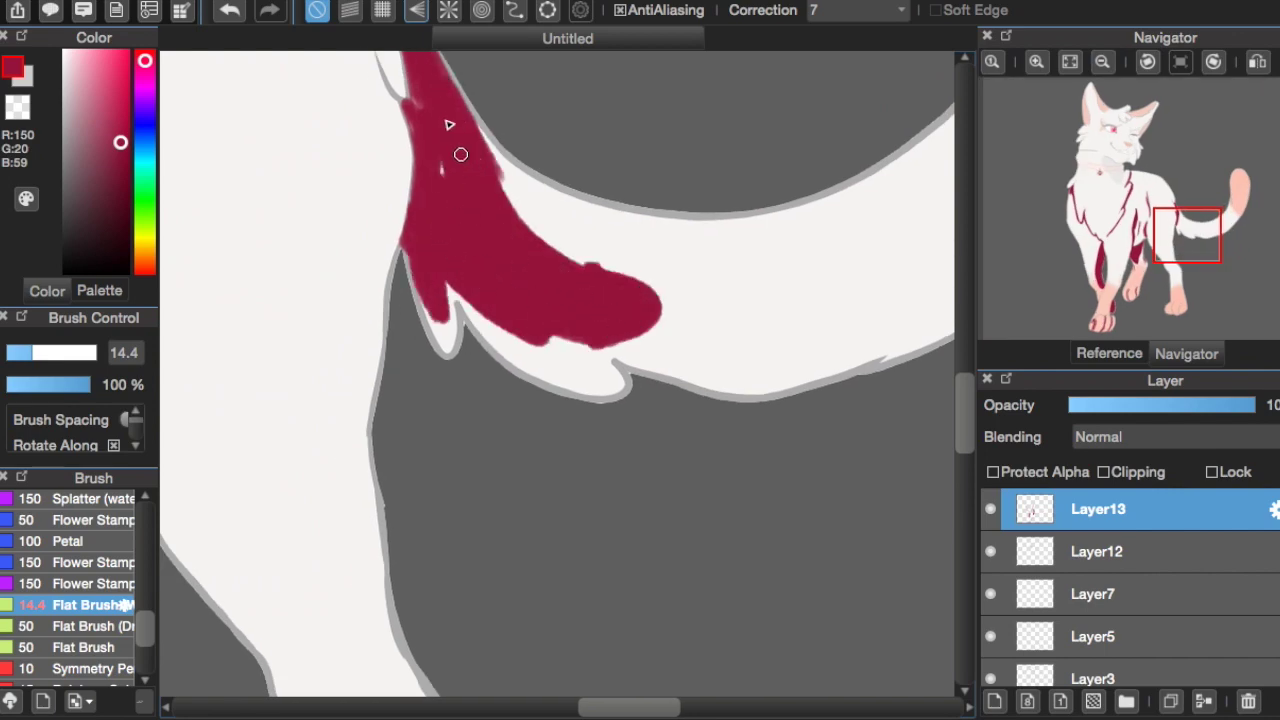
pyautogui.scroll(-5, 445, 85)
# - Paint deep red shading beneath the forehead tuft and along the inner fur edge of the near ear
pyautogui.scroll(5, 694, 215)
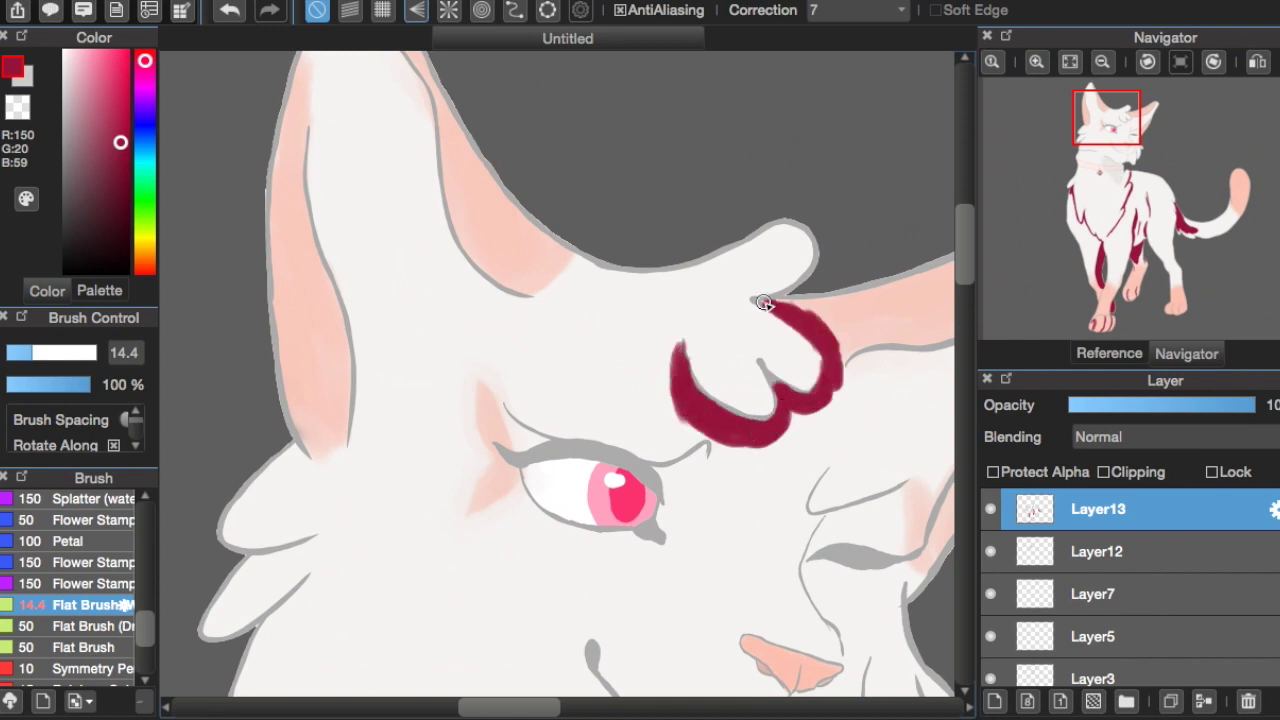
pyautogui.scroll(2, 764, 303)
pyautogui.moveTo(400, 486); pyautogui.dragTo(357, 285)
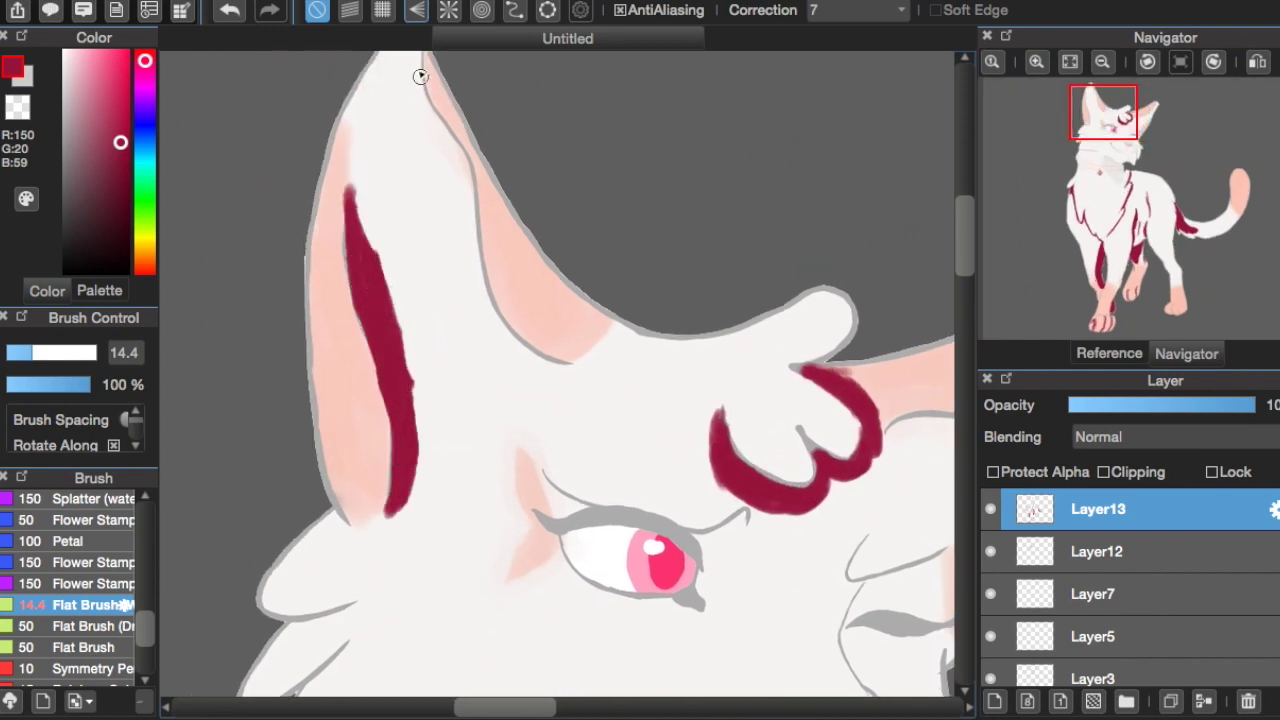
# - Paint deep red shading along the near ear's remaining inner fur edge and the brow lines above both eyes
pyautogui.scroll(2, 420, 76)
pyautogui.moveTo(466, 80)
pyautogui.mouseDown()
pyautogui.moveTo(602, 405)
pyautogui.moveTo(550, 370)
pyautogui.mouseUp()
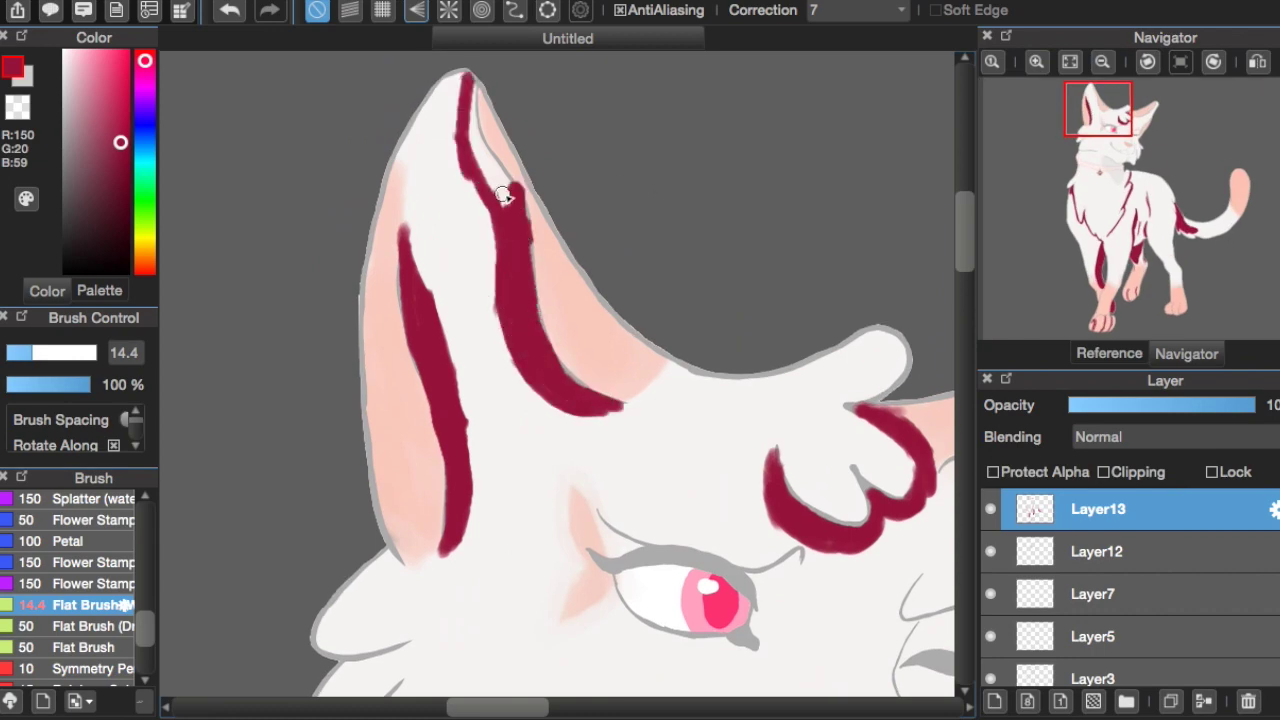
pyautogui.scroll(-3, 449, 328)
pyautogui.hscroll(5, 449, 328)
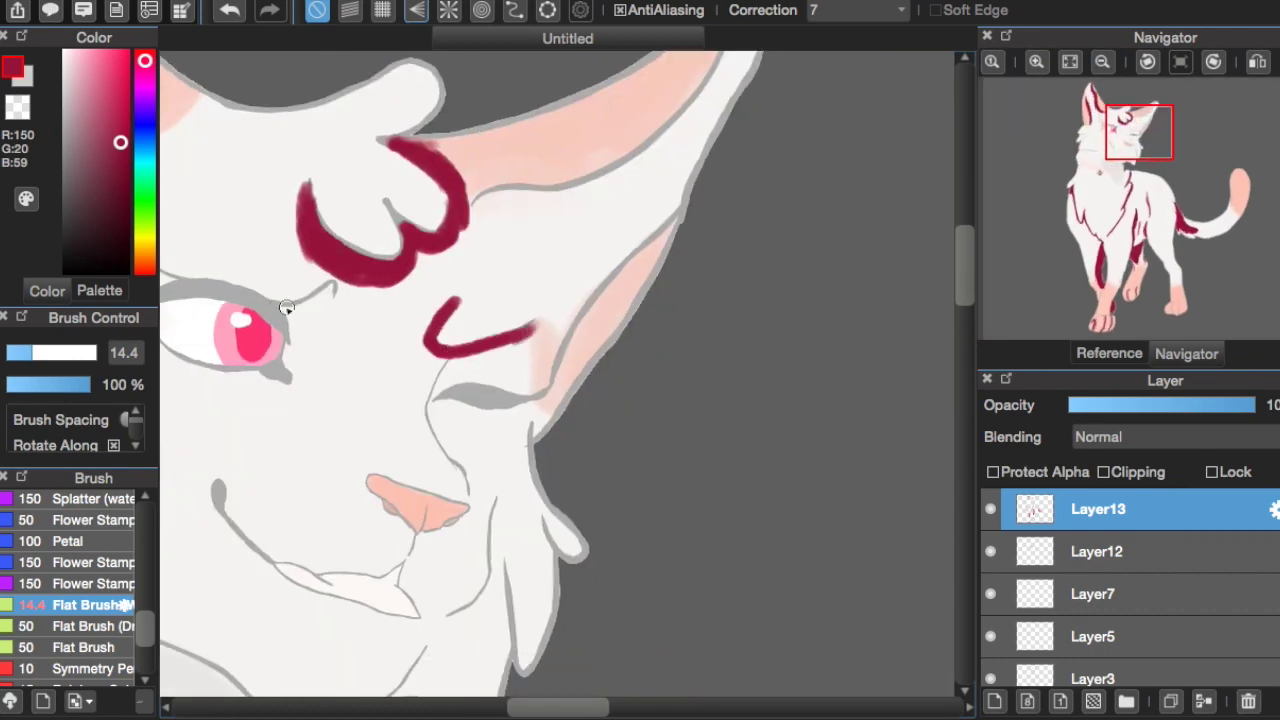
pyautogui.scroll(2, 286, 307)
pyautogui.hscroll(-5, 286, 307)
pyautogui.moveTo(380, 330); pyautogui.dragTo(470, 380)
# - Fill both inner fur edges of the far ear with deep red shading
pyautogui.hscroll(4, 470, 380)
pyautogui.moveTo(540, 322); pyautogui.dragTo(777, 218)
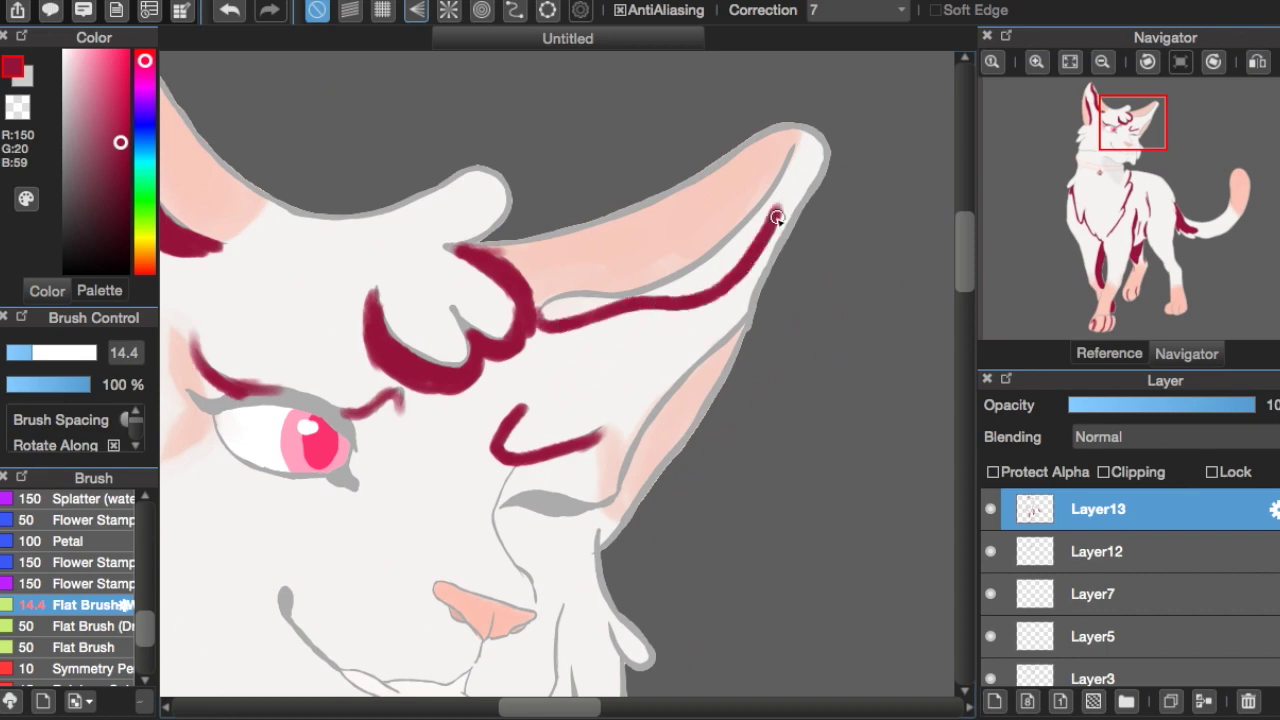
pyautogui.moveTo(613, 480); pyautogui.dragTo(750, 312)
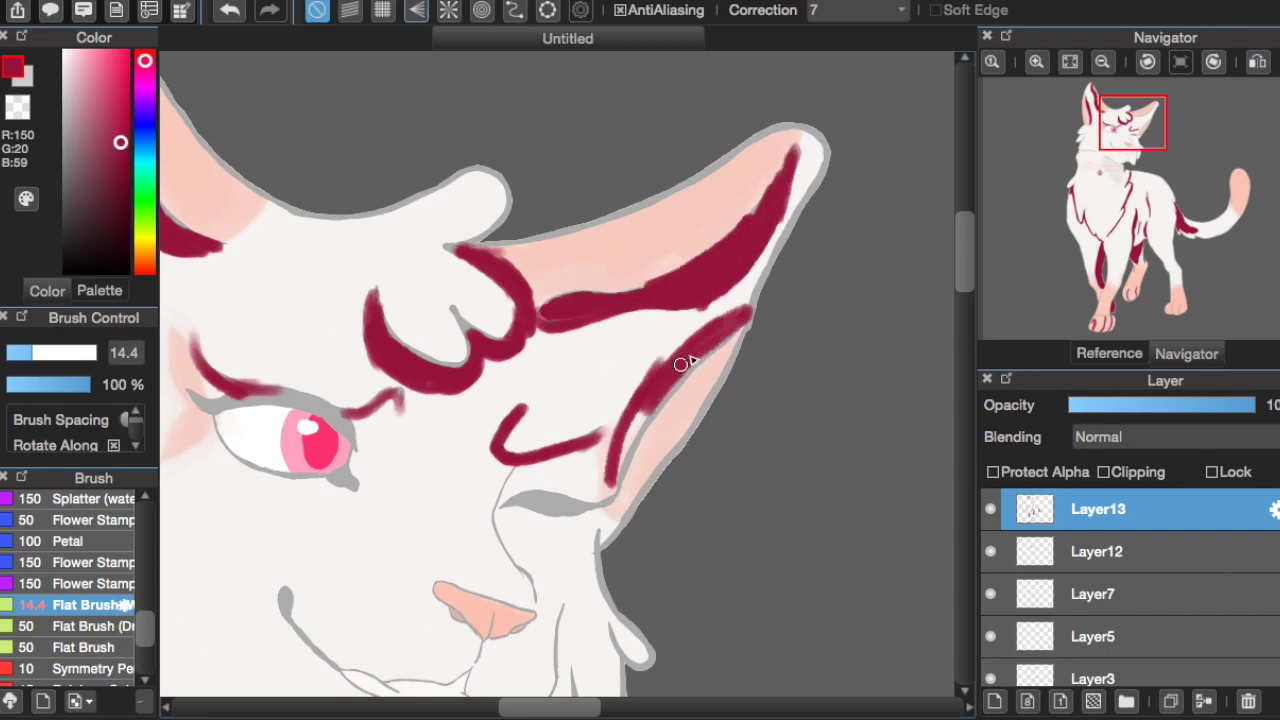
# - Paint deep red shading beside the chin, along the far cheek and down the bridge of the muzzle
pyautogui.scroll(-5, 707, 344)
pyautogui.scroll(5, 934, 166)
pyautogui.scroll(5, 692, 206)
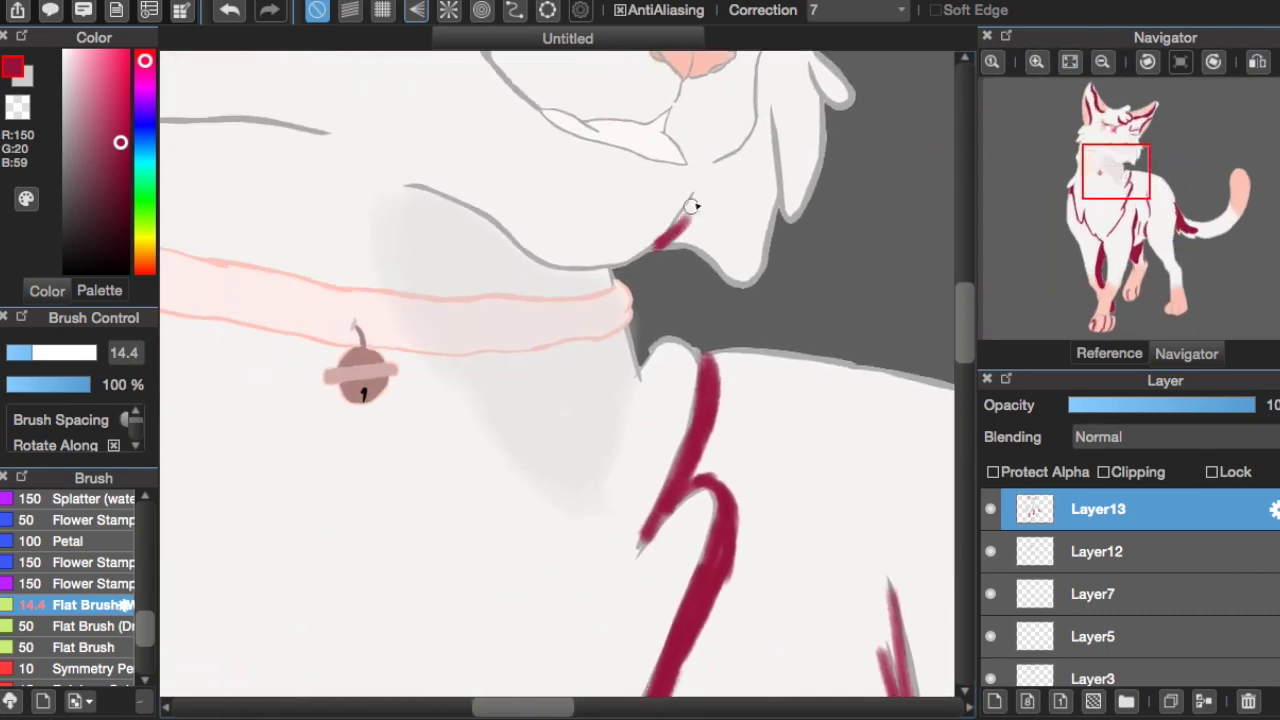
pyautogui.moveTo(713, 165); pyautogui.dragTo(775, 55)
pyautogui.scroll(4, 770, 110)
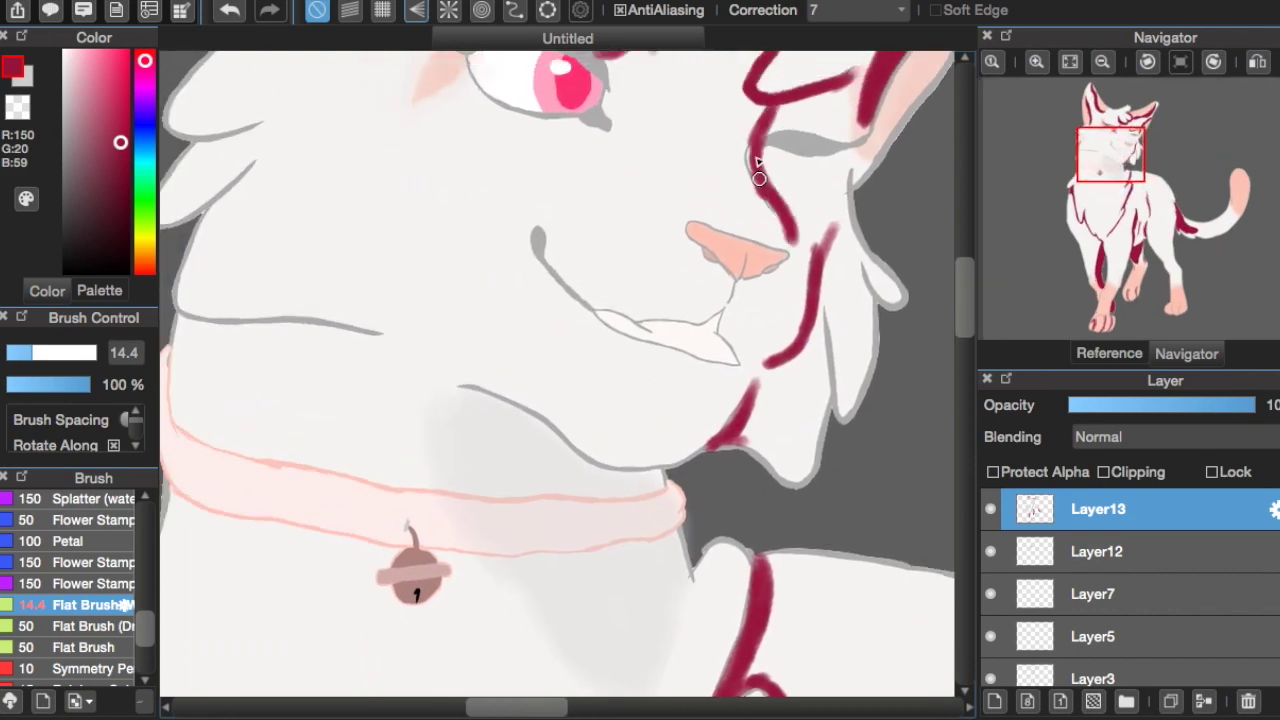
# - Paint deep red shading along the neck line and under the jaw, and line the cheek fur tufts
pyautogui.moveTo(218, 330); pyautogui.dragTo(383, 335)
pyautogui.moveTo(456, 398); pyautogui.dragTo(549, 476)
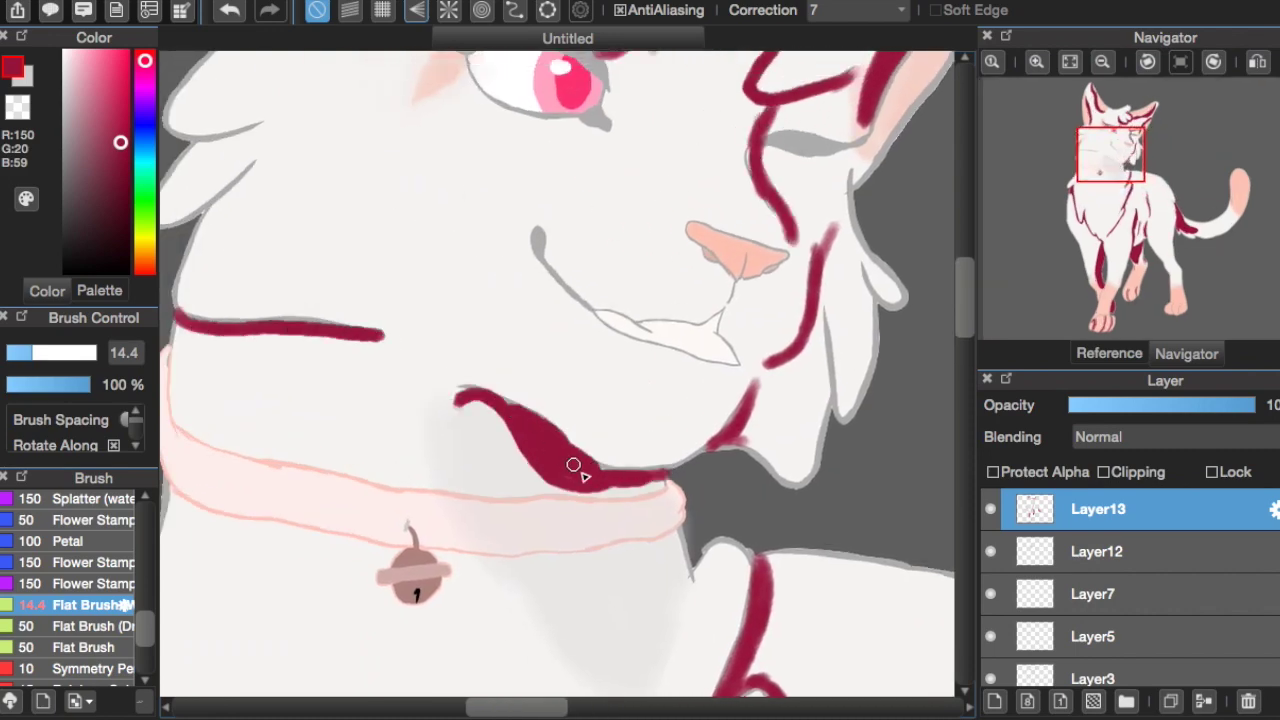
pyautogui.scroll(3, 596, 330)
pyautogui.moveTo(345, 382); pyautogui.dragTo(390, 306)
pyautogui.scroll(2, 390, 306)
pyautogui.scroll(-3, 600, 300)
pyautogui.moveTo(662, 258); pyautogui.dragTo(668, 313)
# - Lower the opacity of the shading layer, Layer13, to roughly a third and check the softened shadows on the legs
pyautogui.click(1069, 61)
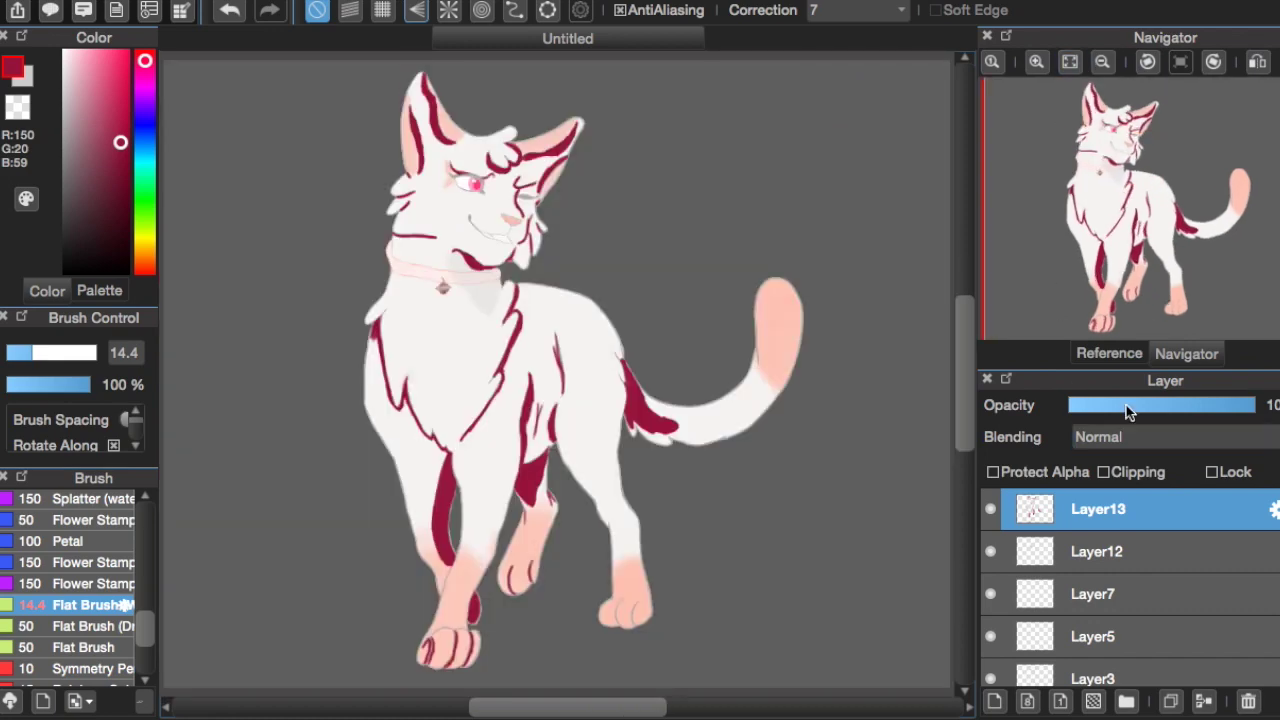
pyautogui.click(1128, 408)
pyautogui.scroll(5, 540, 400)
pyautogui.scroll(-3, 683, 358)
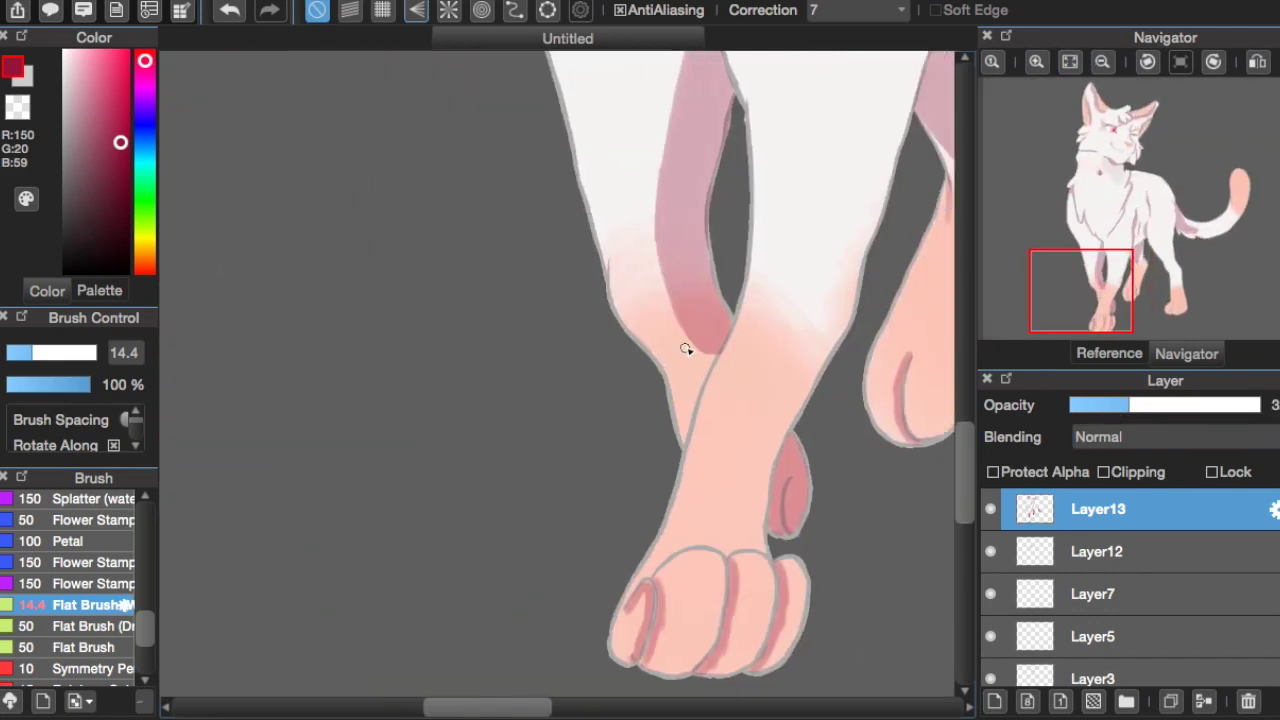
pyautogui.scroll(-5, 790, 390)
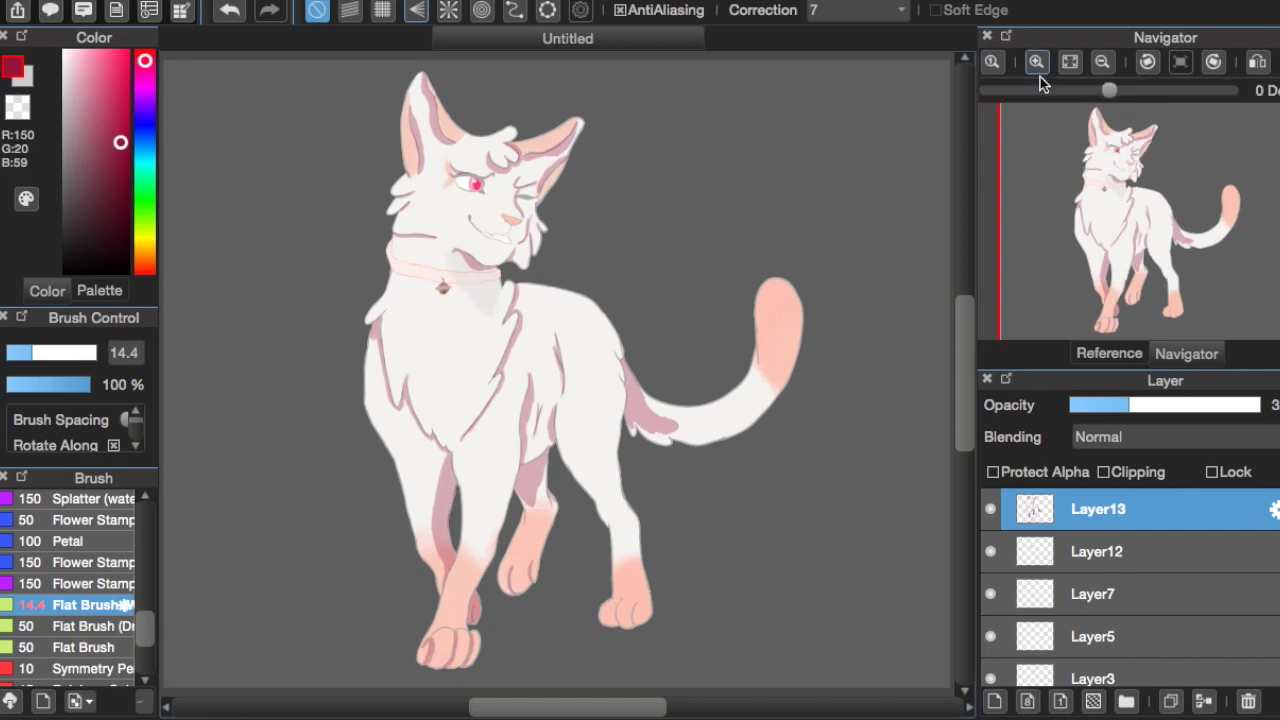
# - Paint shading along the two toe lines of the near hind paw
pyautogui.click(1036, 61)
pyautogui.moveTo(655, 278); pyautogui.dragTo(588, 395)
pyautogui.moveTo(738, 313); pyautogui.dragTo(746, 471)
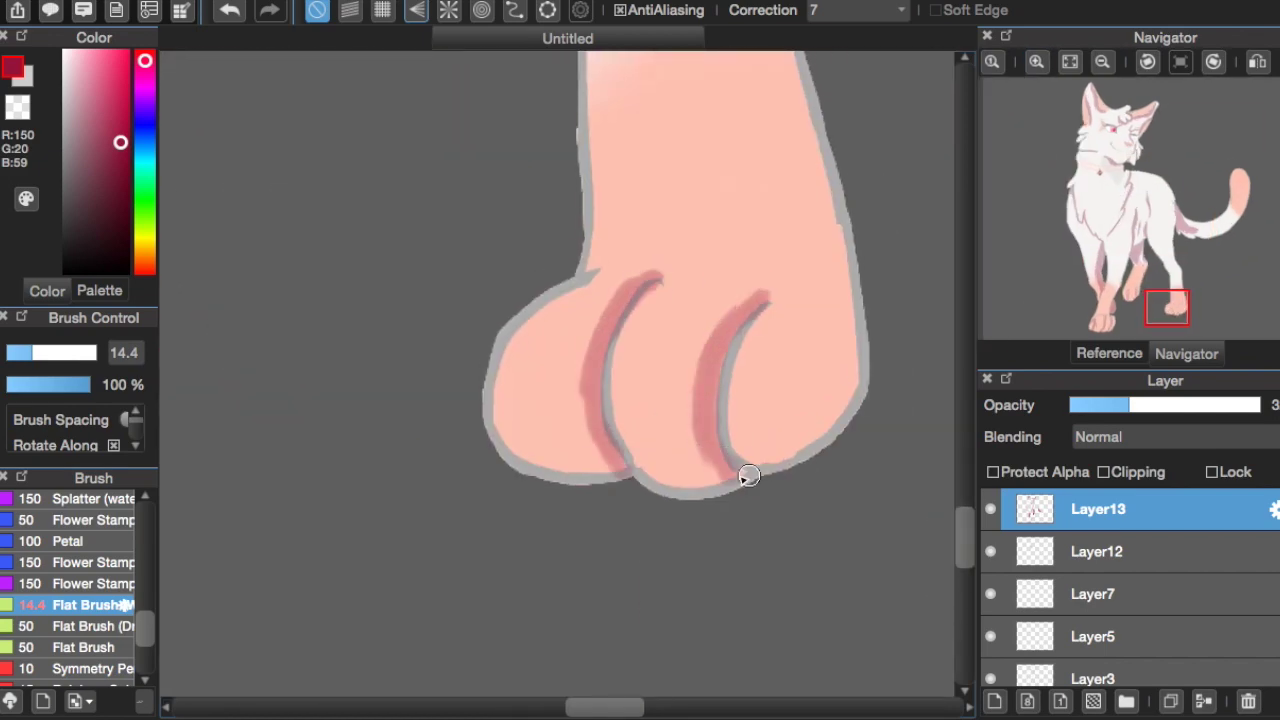
# - Add a new layer and handwrite a magenta signature just above the cat's back with the 12.7 Pen brush
pyautogui.click(1069, 61)
pyautogui.hotkey('ctrl', 'shift', 'n')
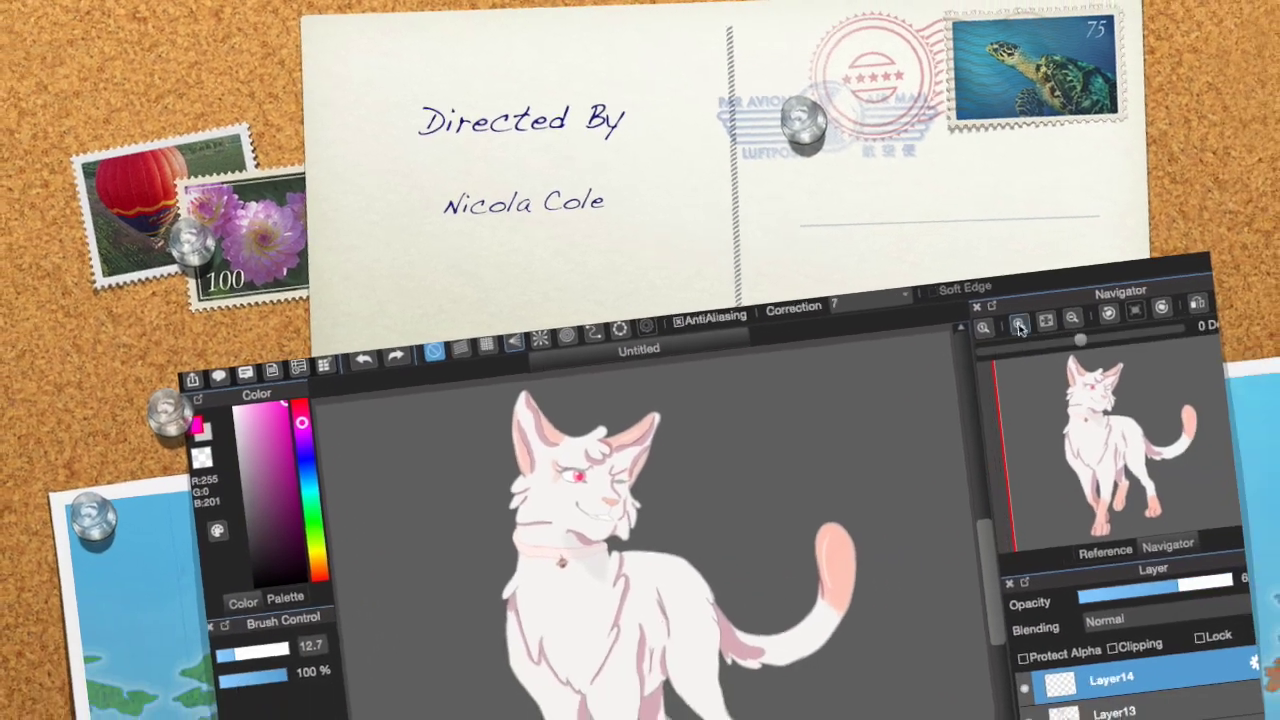
pyautogui.moveTo(400, 485)
pyautogui.mouseDown()
pyautogui.moveTo(423, 443)
pyautogui.moveTo(470, 440)
pyautogui.mouseUp()
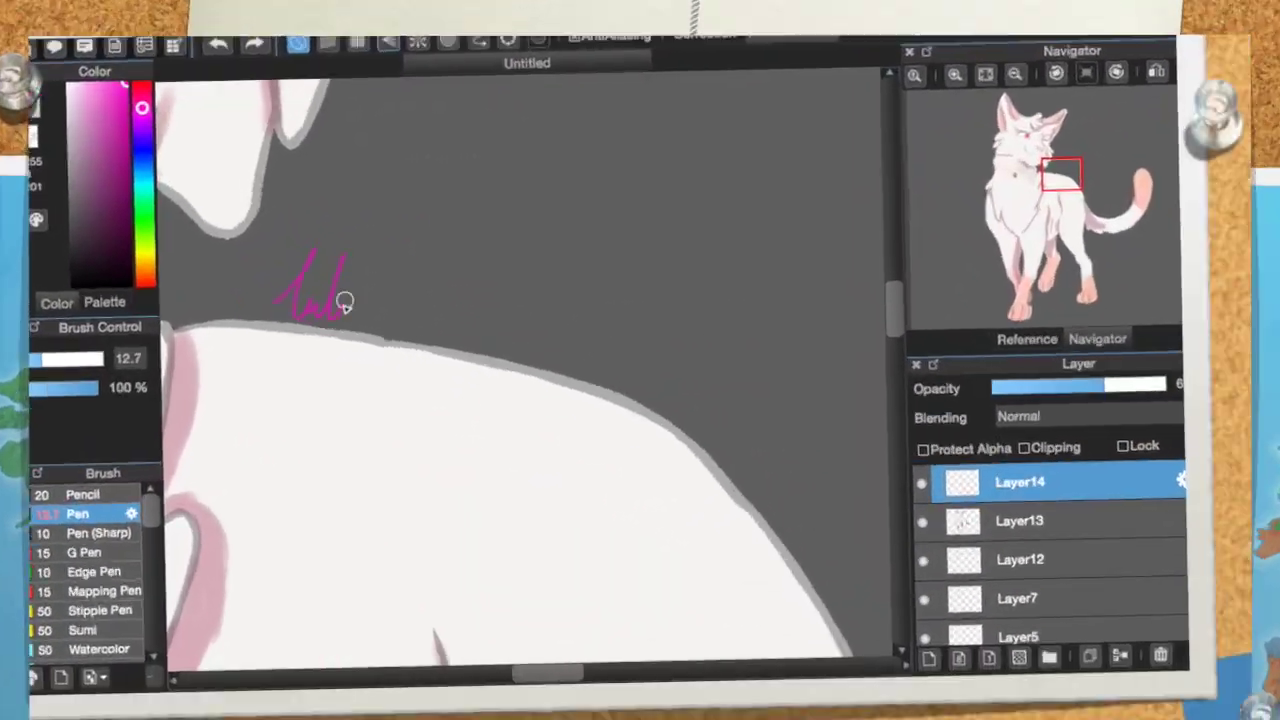